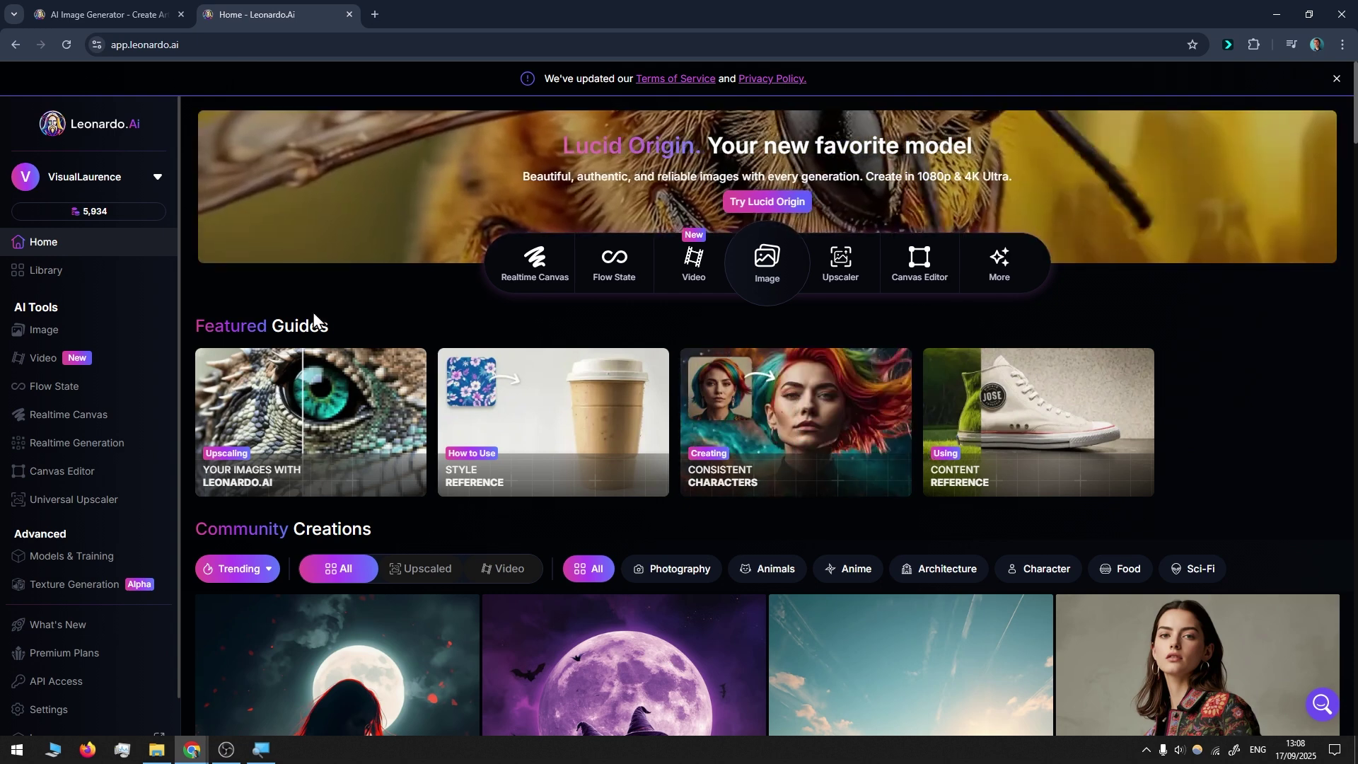
Narrow the home page's Community Creations feed to the Architecture category
scroll(636, 442, "down", 2)
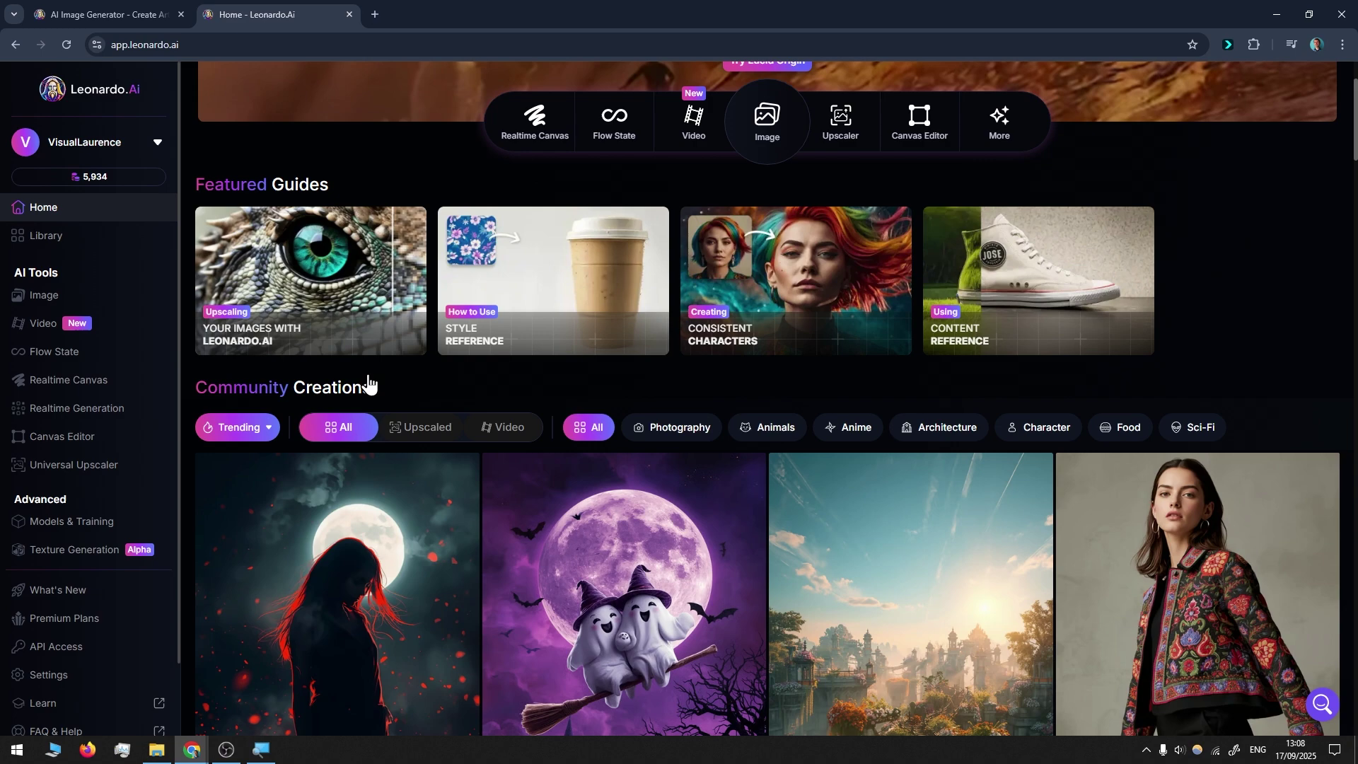
scroll(796, 552, "down", 2)
scroll(1089, 604, "up", 1)
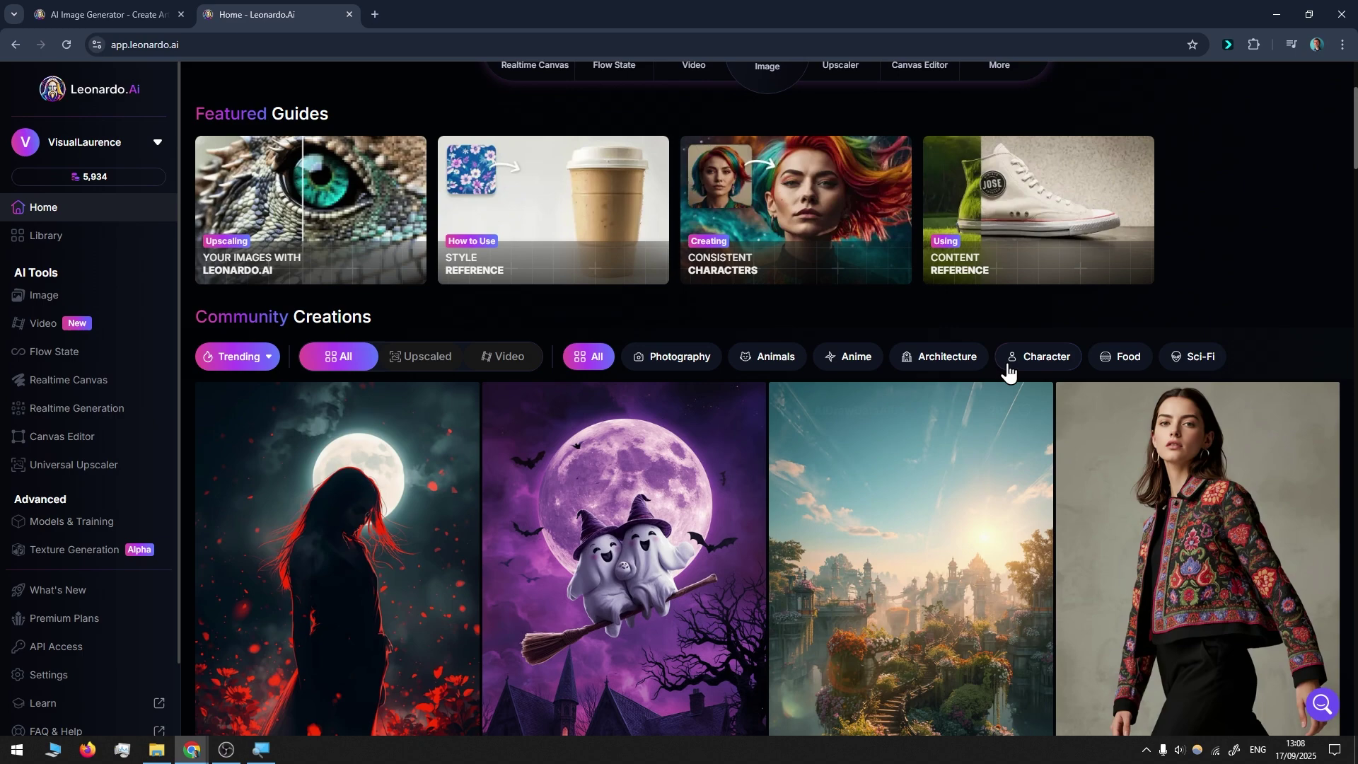
left_click(960, 364)
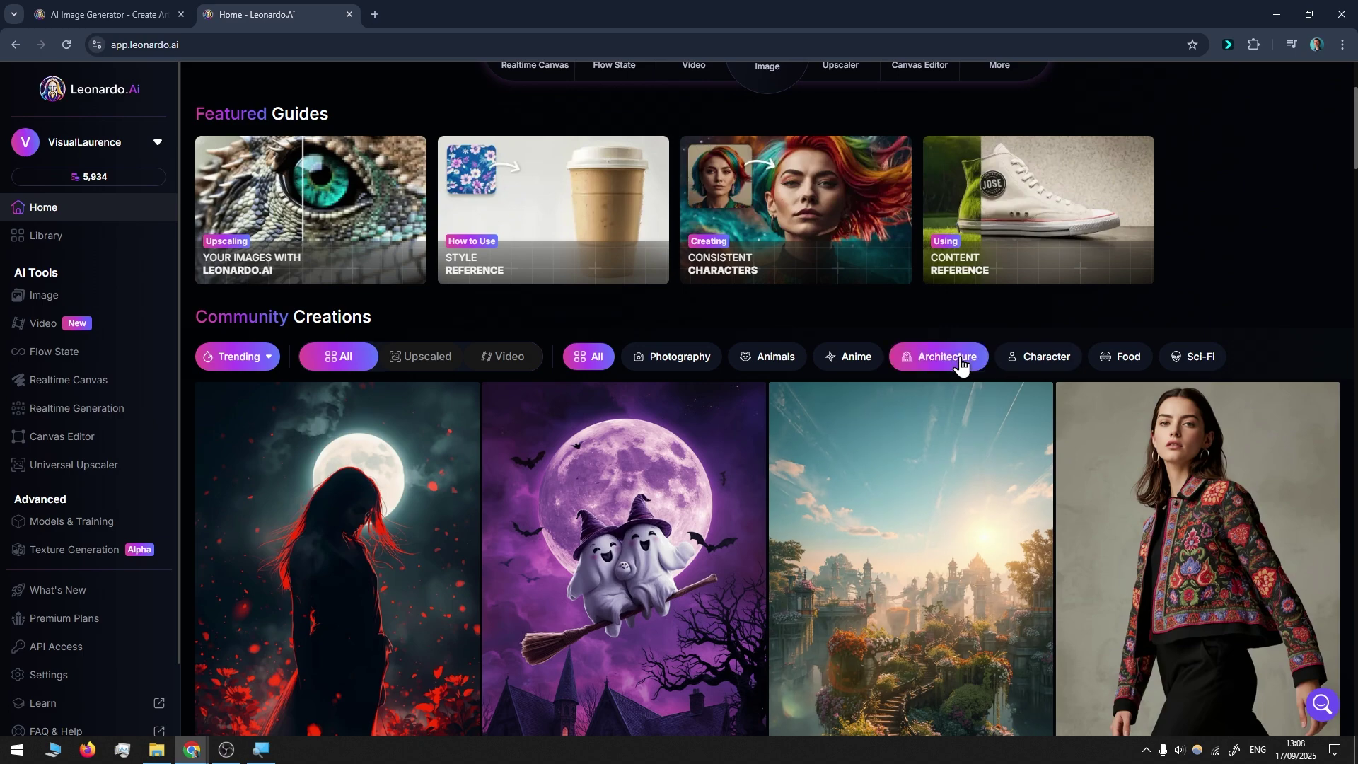
scroll(643, 431, "down", 4)
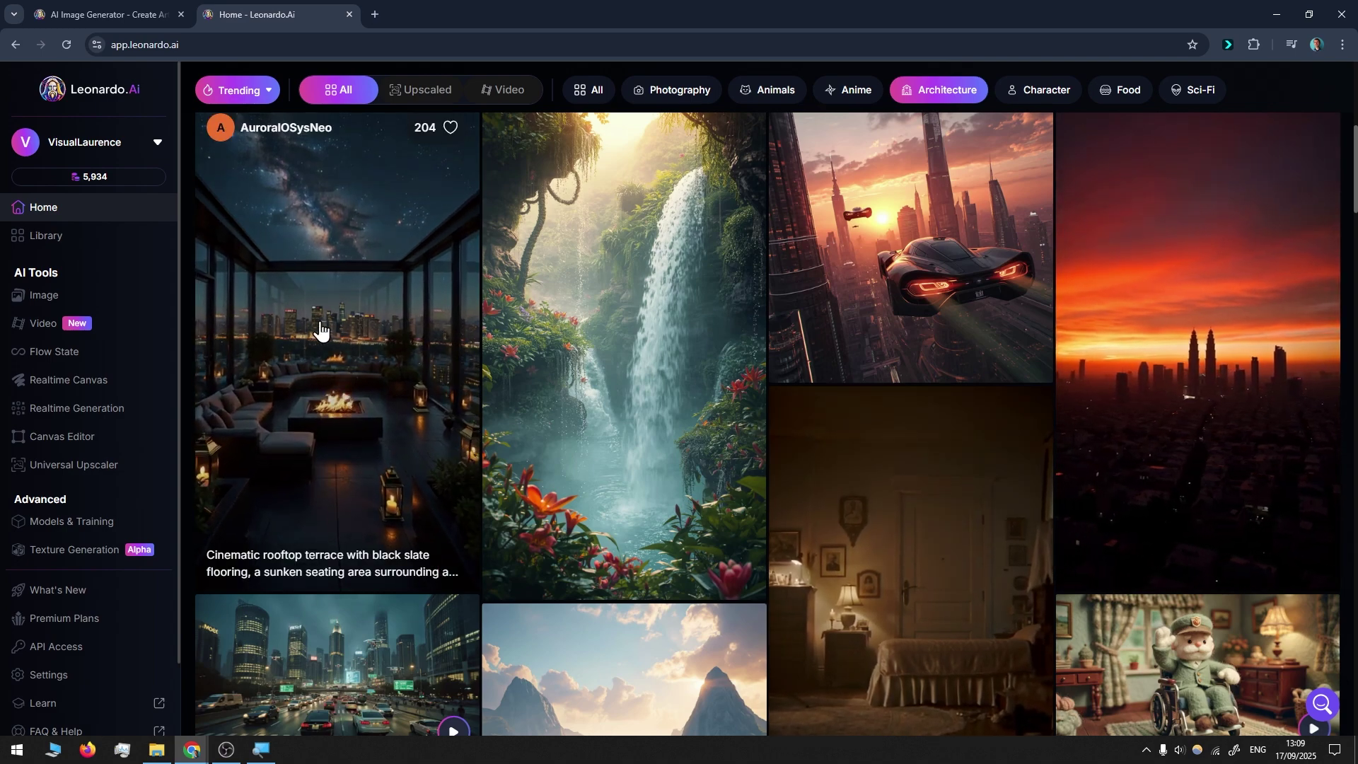
Open the cinematic rooftop terrace creation and copy its prompt text
left_click(320, 328)
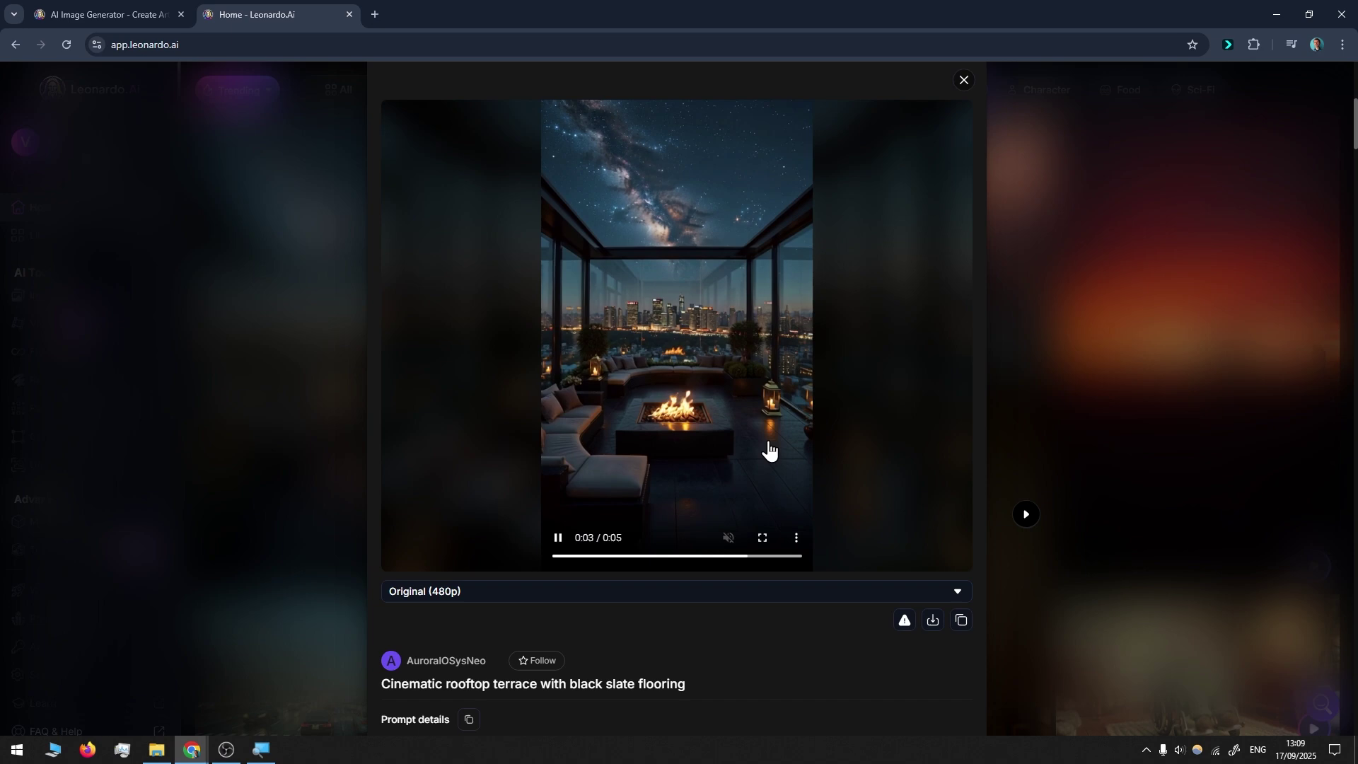
scroll(843, 567, "up", 1)
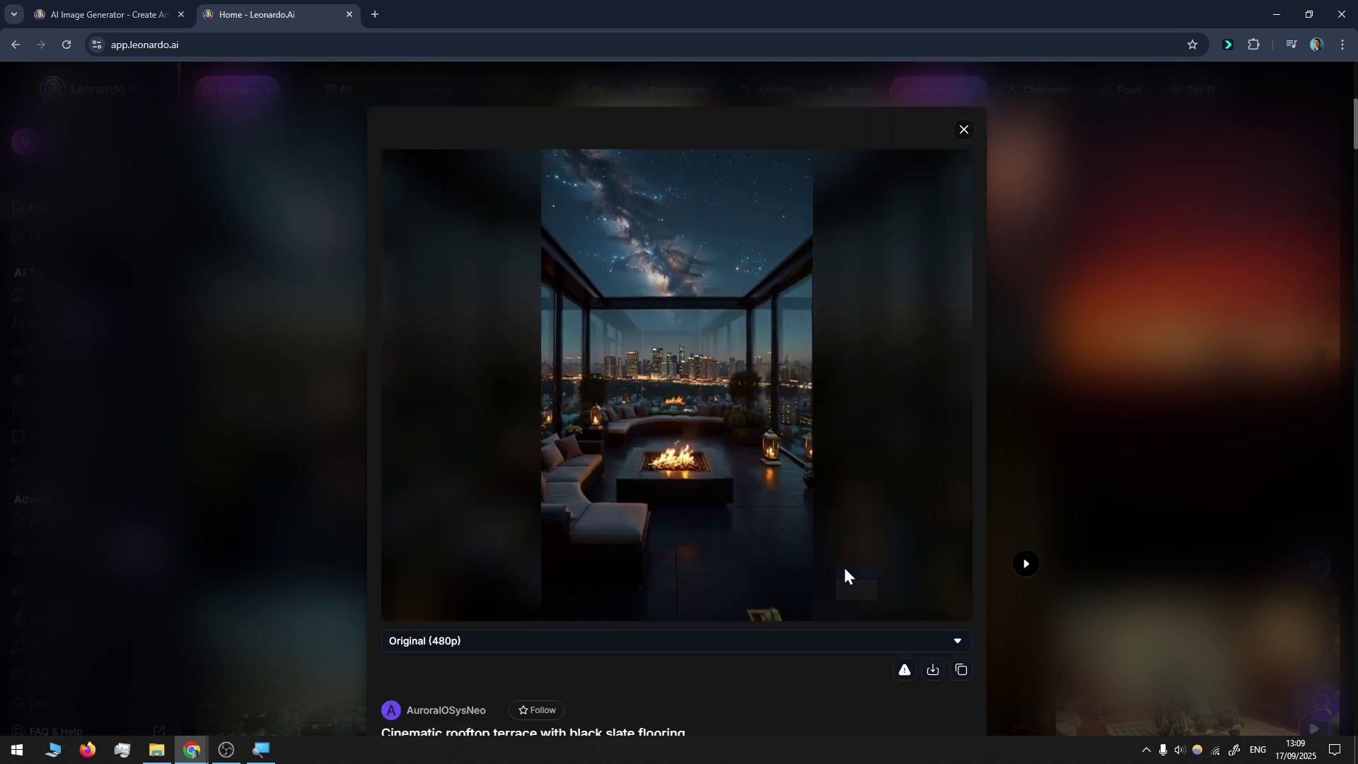
scroll(843, 567, "down", 2)
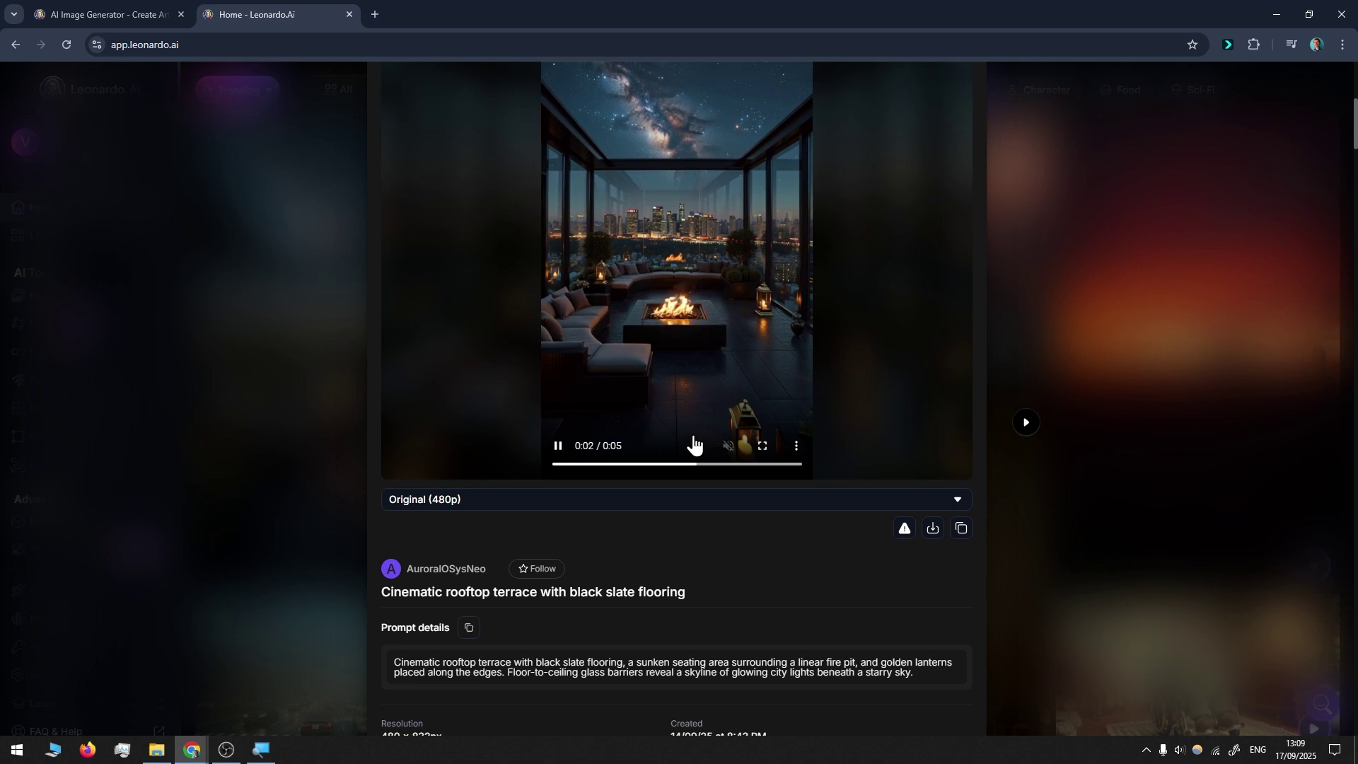
left_click(467, 630)
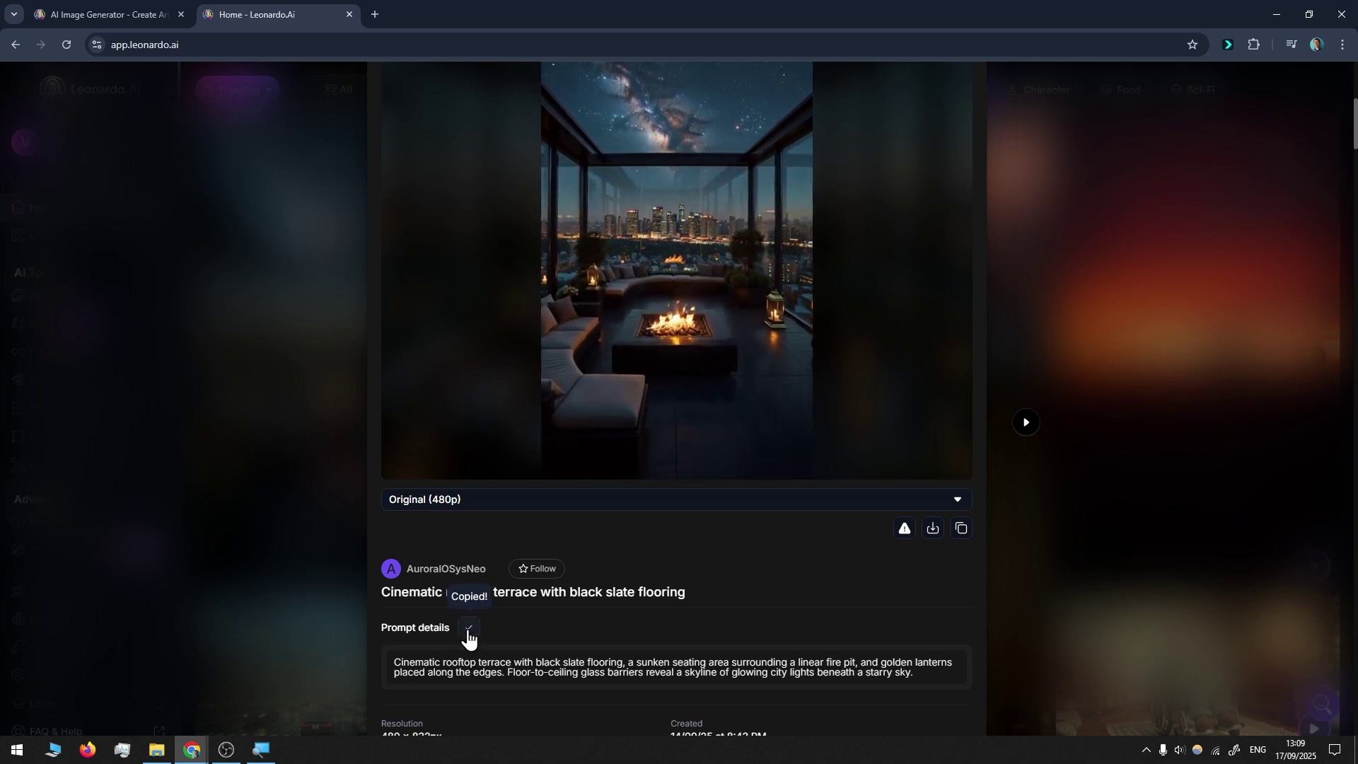
scroll(468, 631, "down", 2)
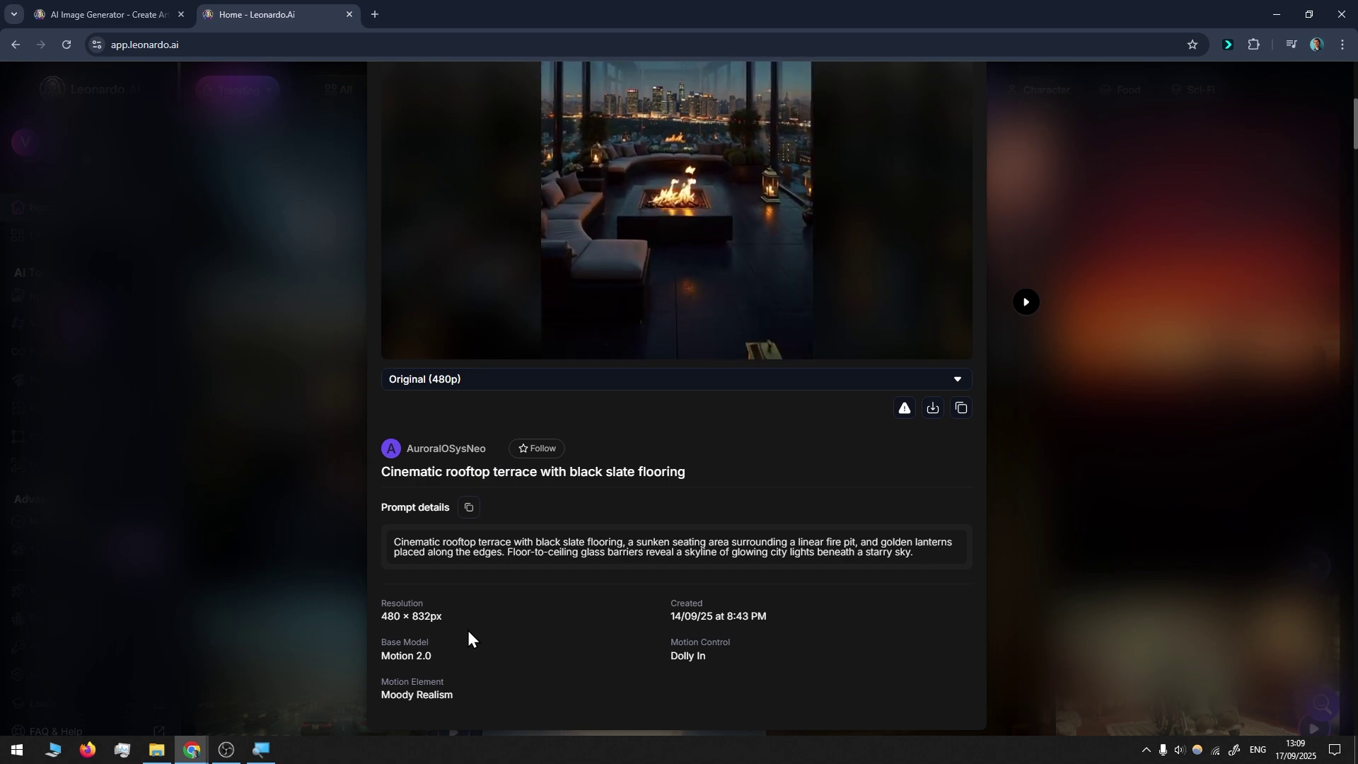
left_click(468, 509)
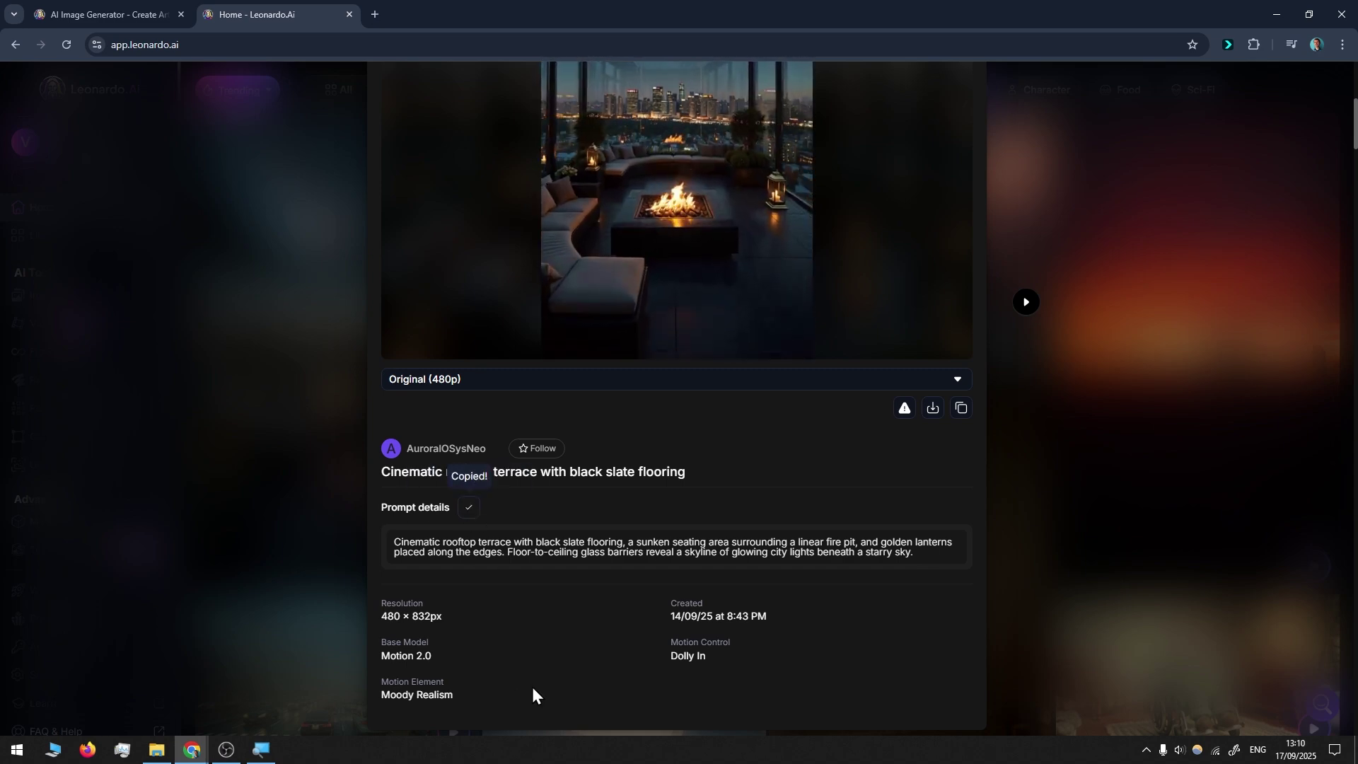
Close the viewer, go to Image creation and paste the rooftop terrace prompt
left_click(255, 405)
left_click(57, 340)
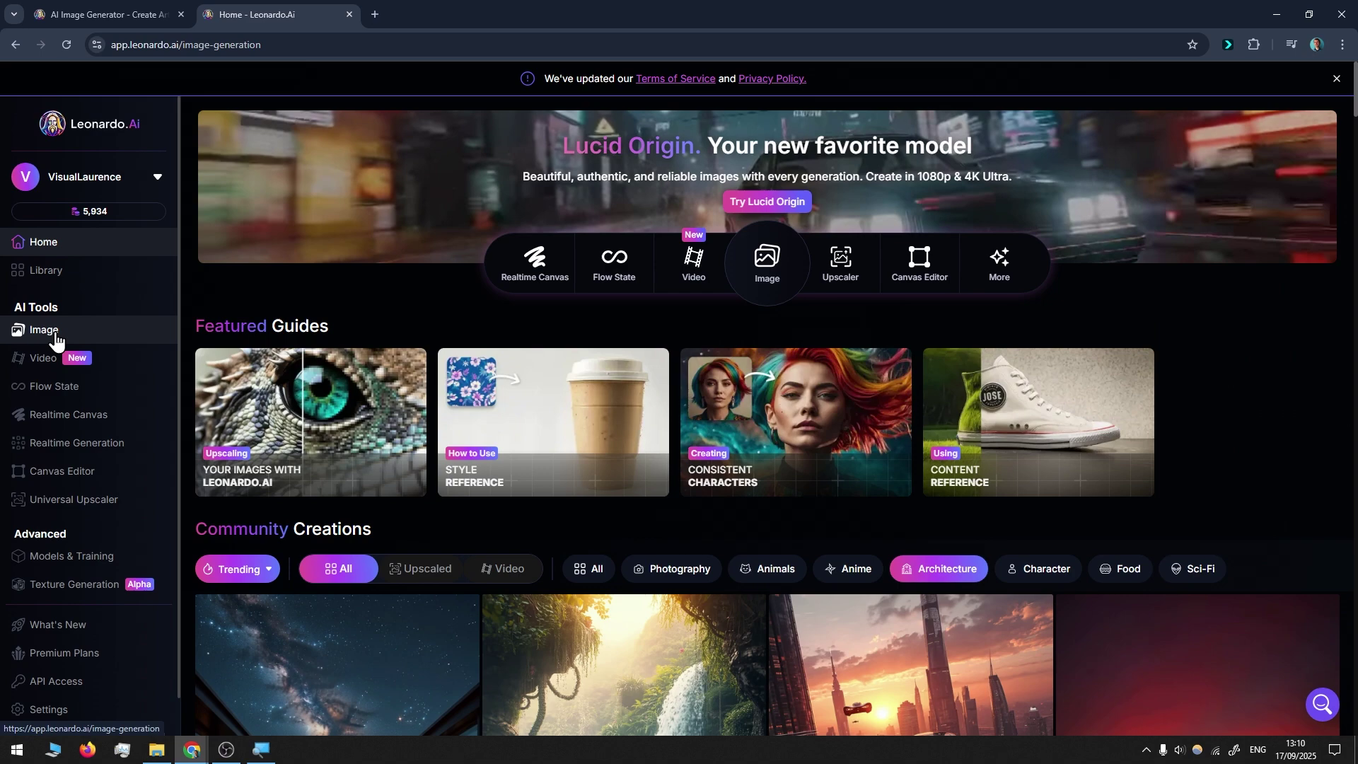
right_click(397, 152)
left_click(454, 292)
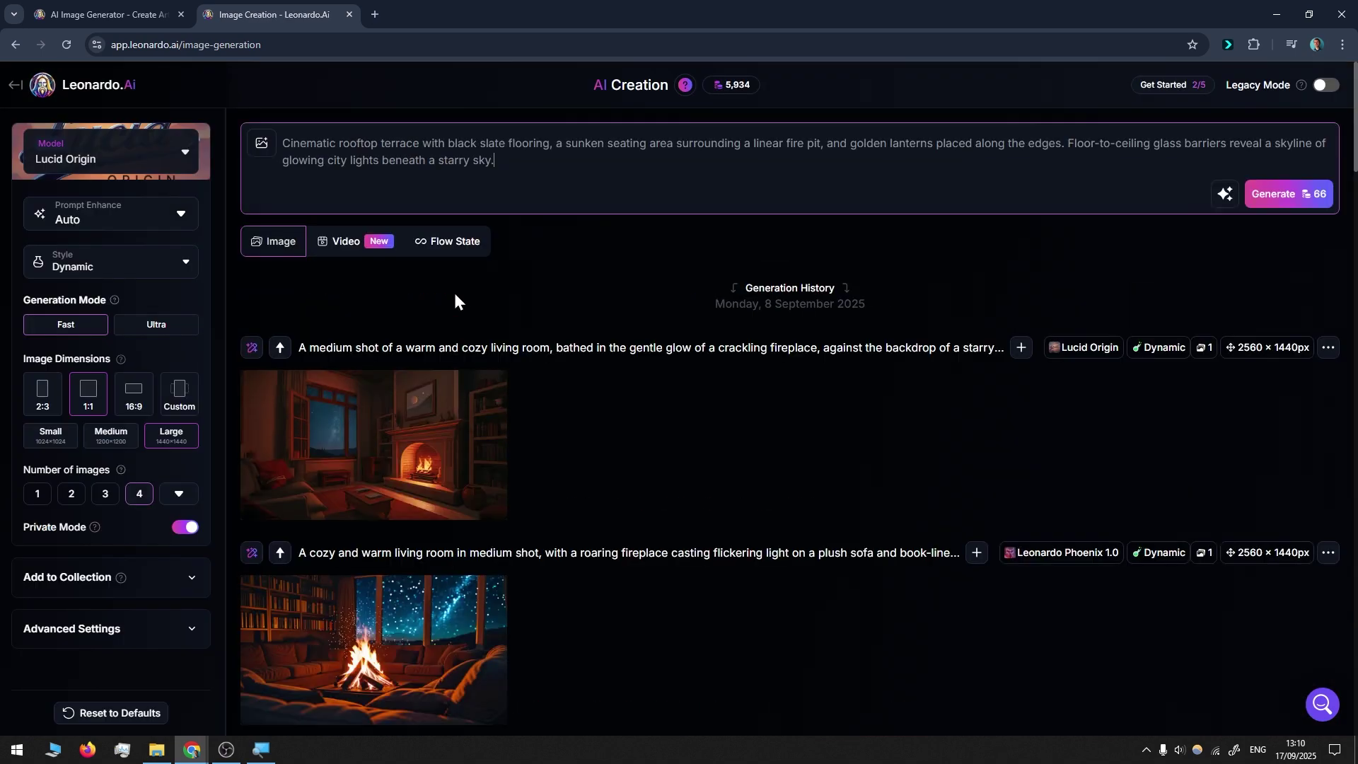
left_click(1002, 221)
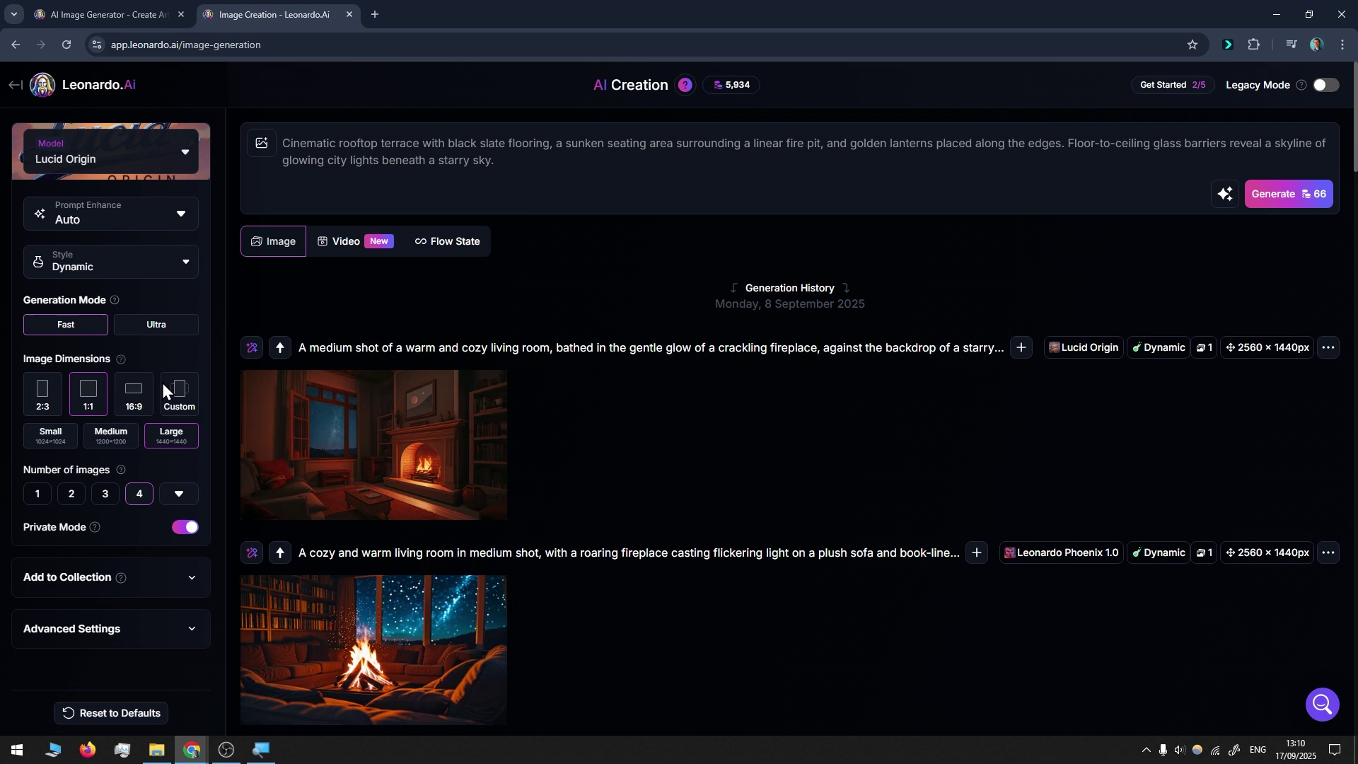
Turn Prompt Enhance Off and keep the Dynamic style preset
left_click(145, 216)
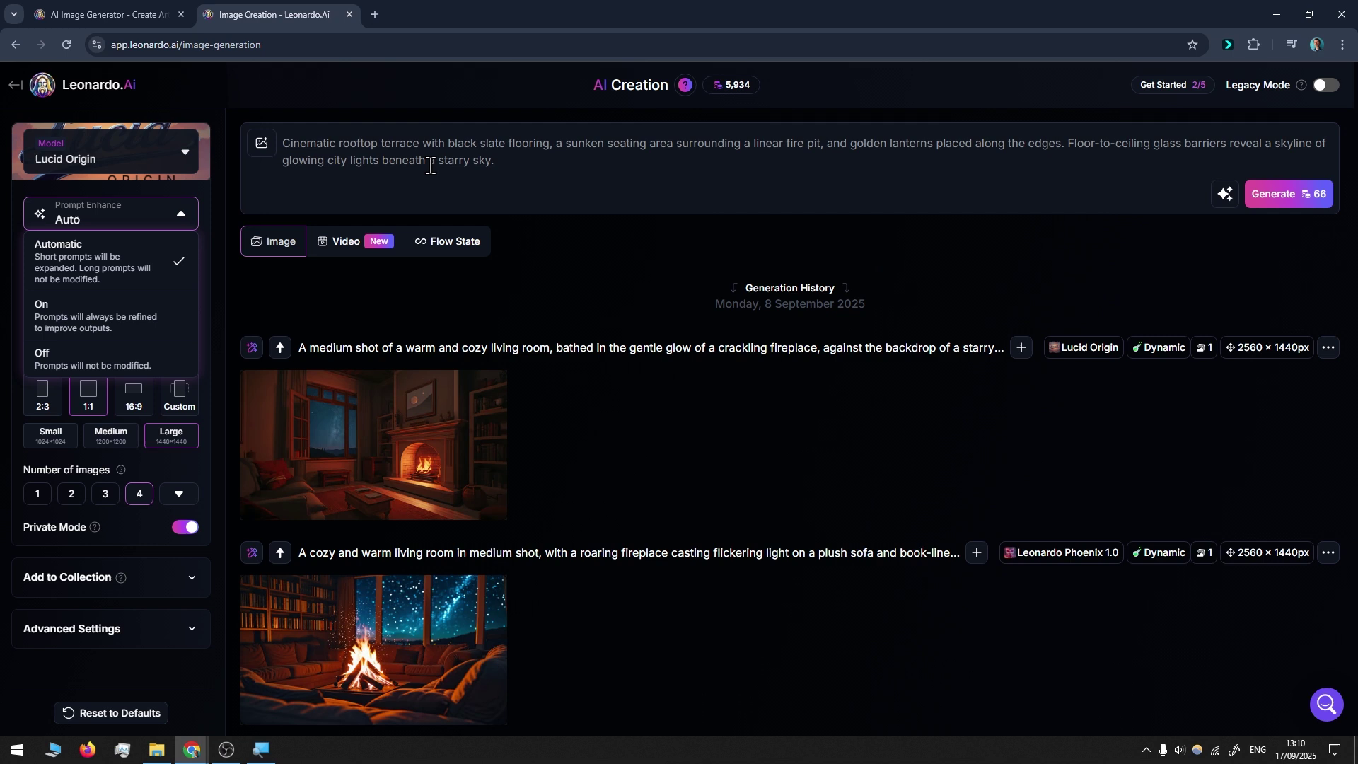
left_click(81, 361)
key("ctrl+a")
left_click(177, 276)
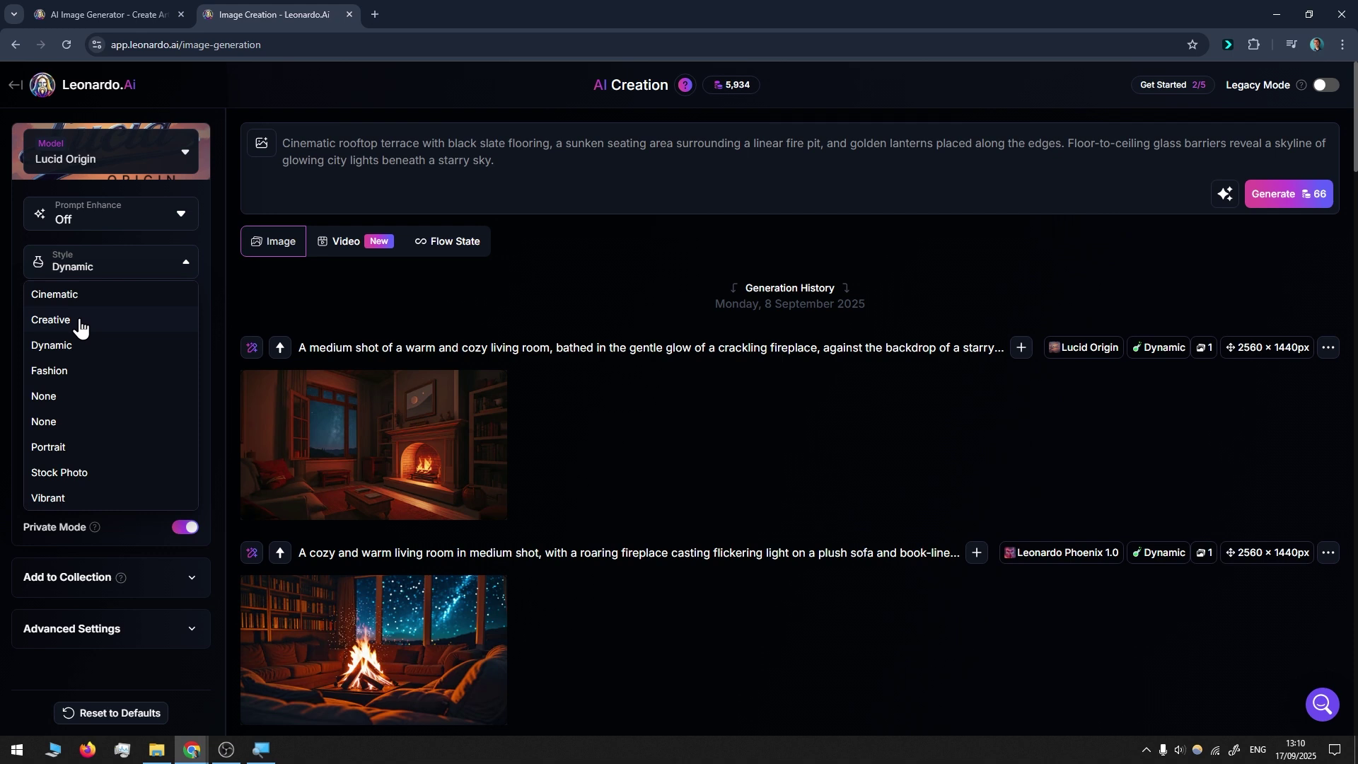
left_click(55, 348)
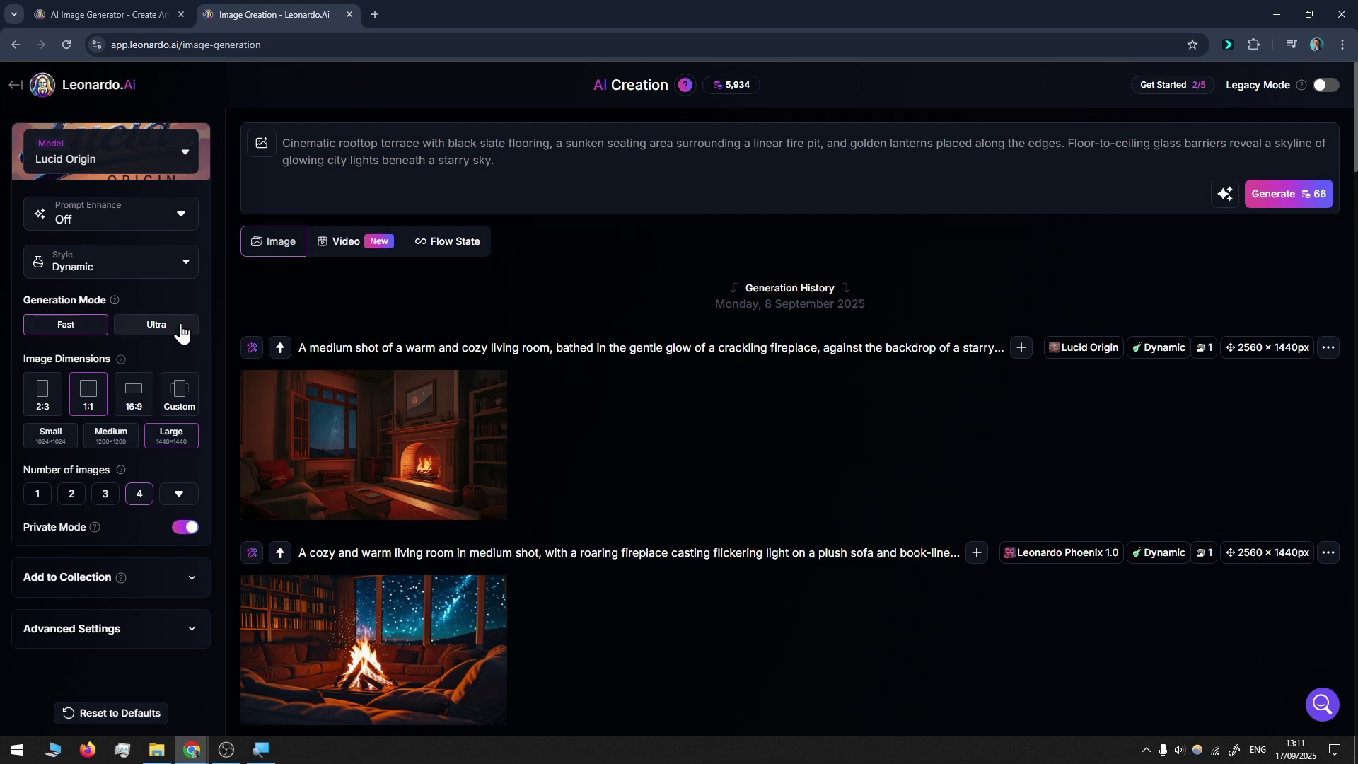
Choose Ultra mode, 16:9 aspect ratio, Small size and 2 images, bringing the cost to 51
left_click(157, 332)
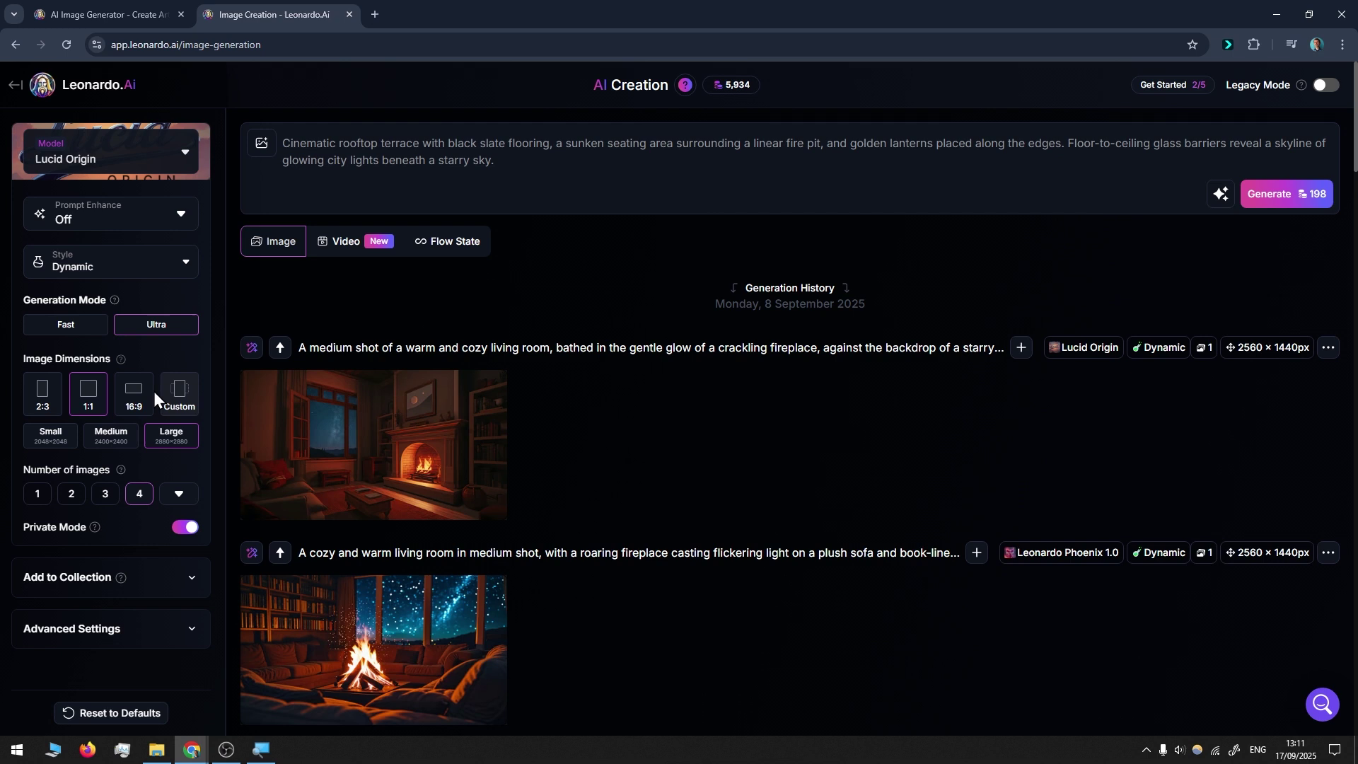
left_click(142, 410)
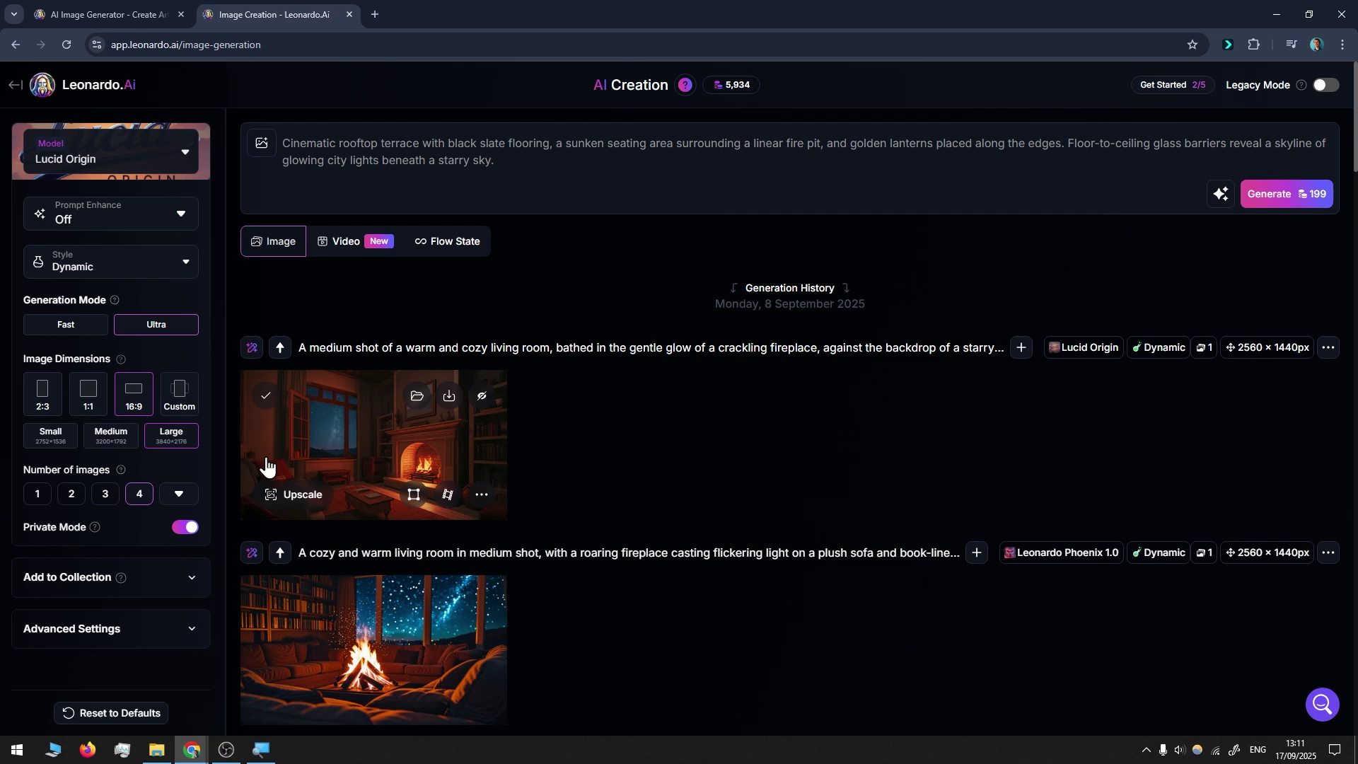
left_click(53, 442)
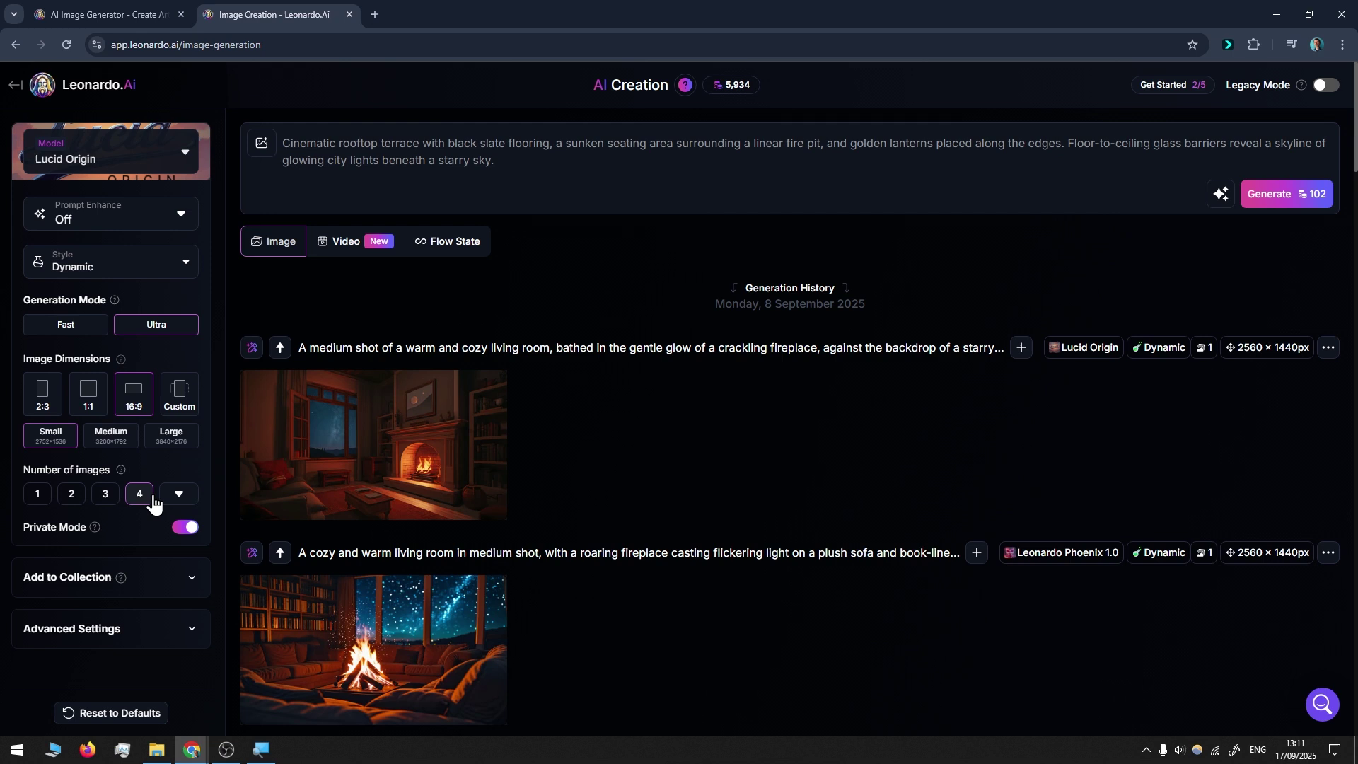
left_click(73, 496)
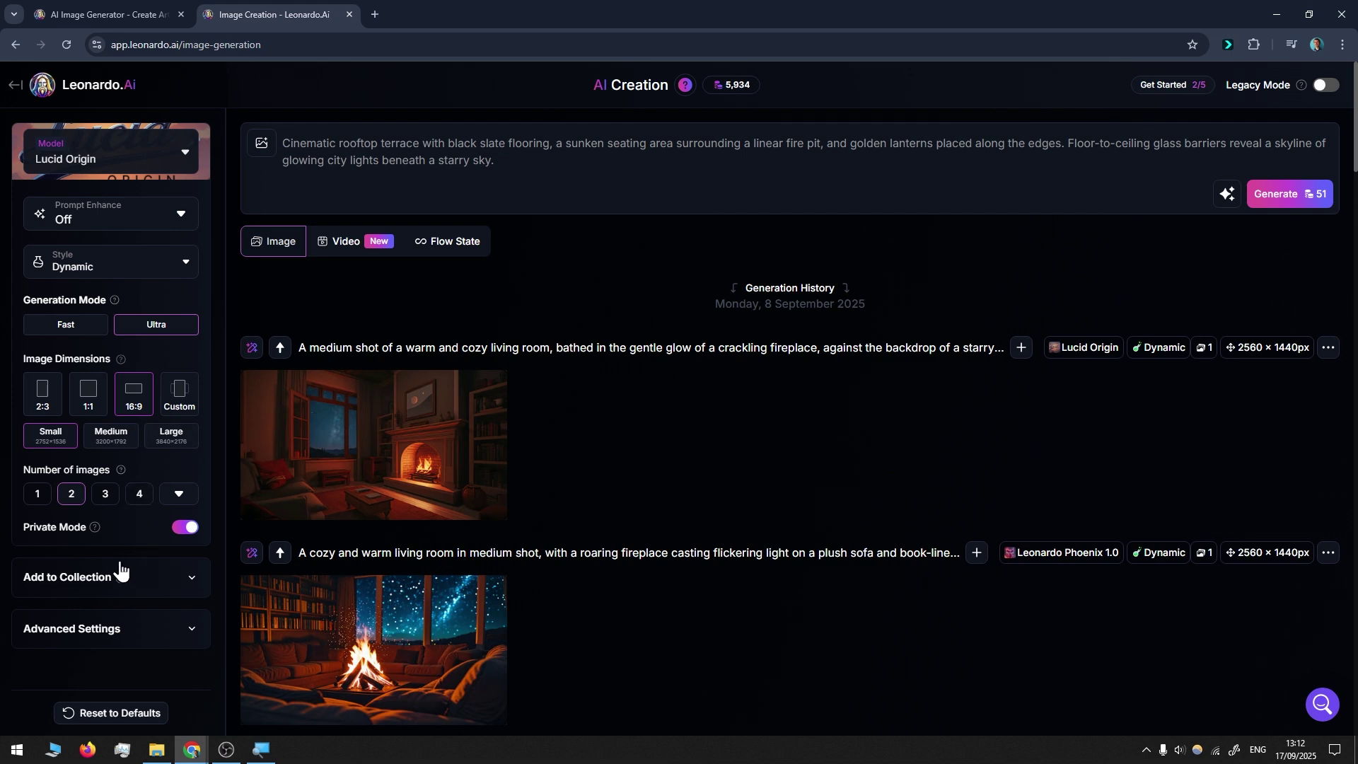
scroll(120, 569, "down", 1)
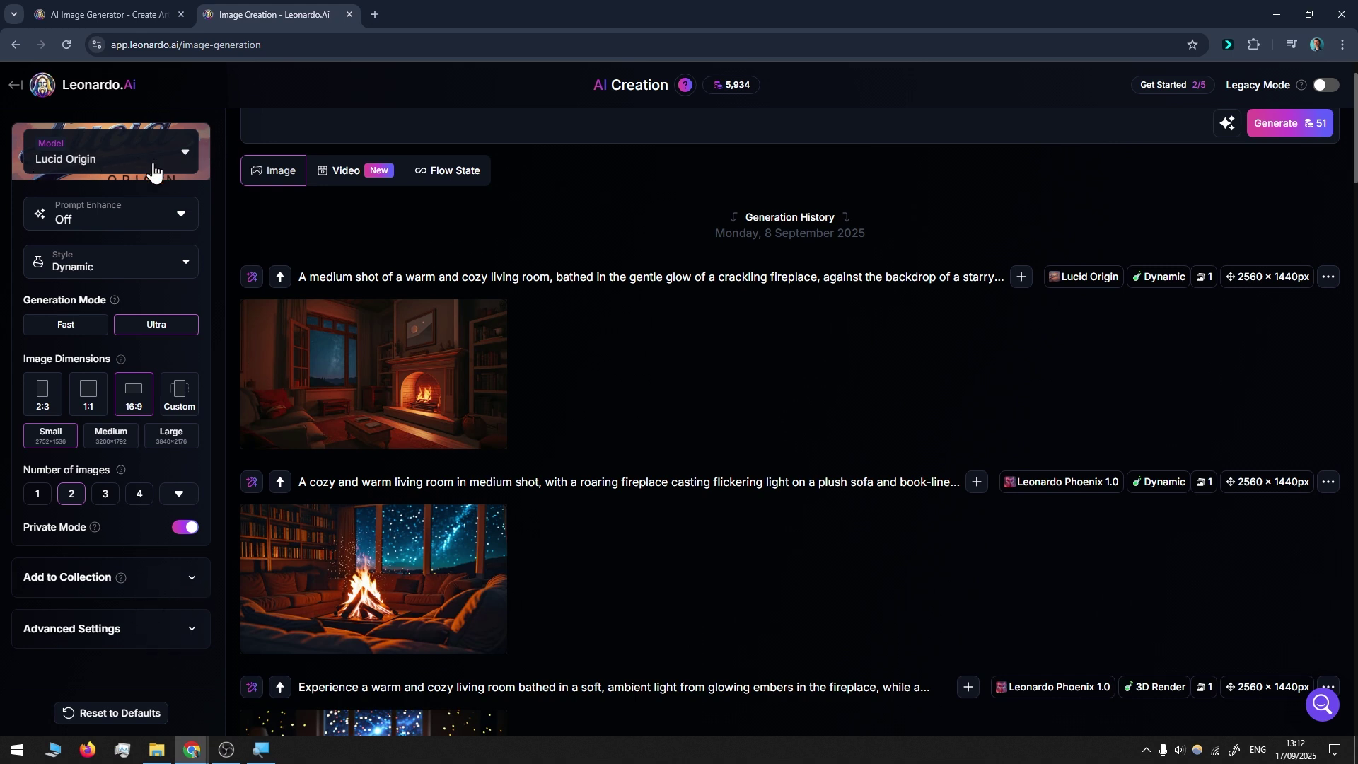
Switch the model to Lucid Realism and generate from the rooftop terrace prompt
left_click(186, 158)
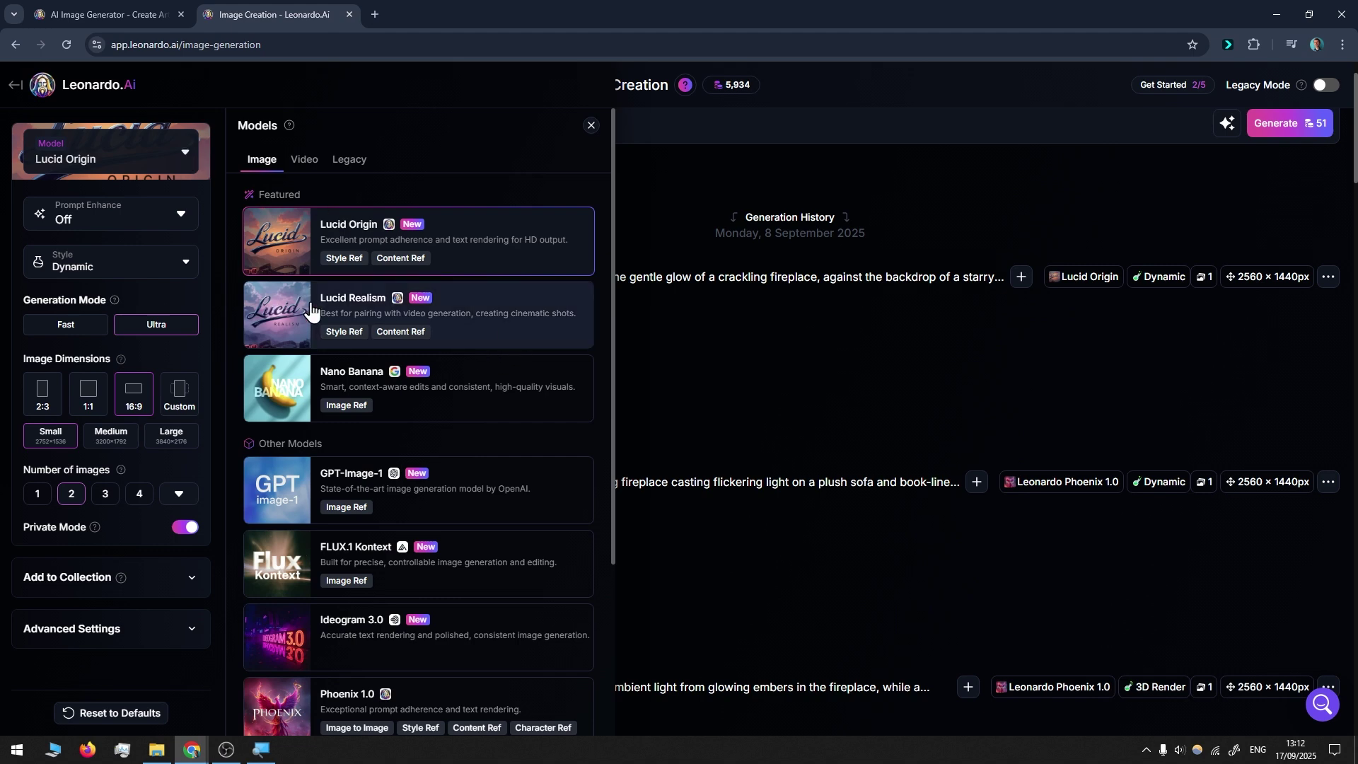
scroll(386, 320, "down", 3)
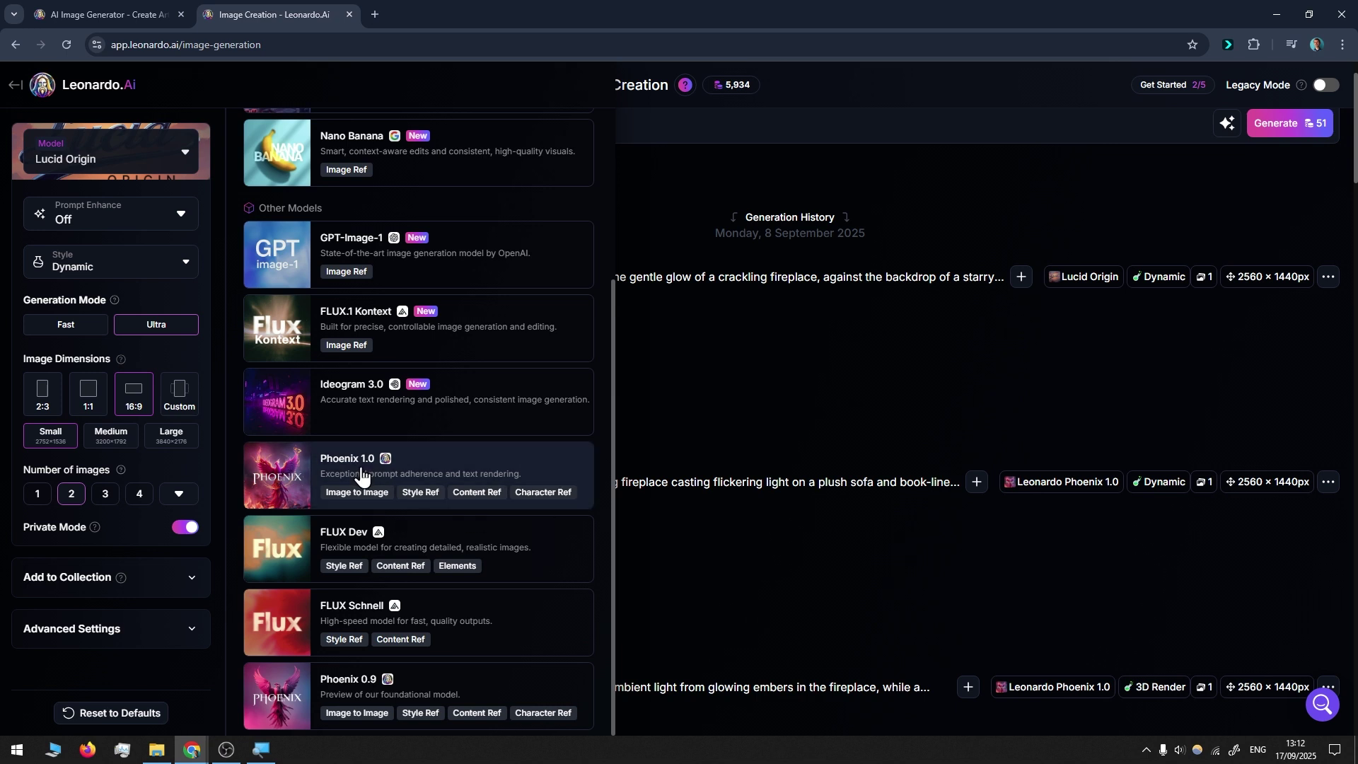
scroll(362, 478, "up", 3)
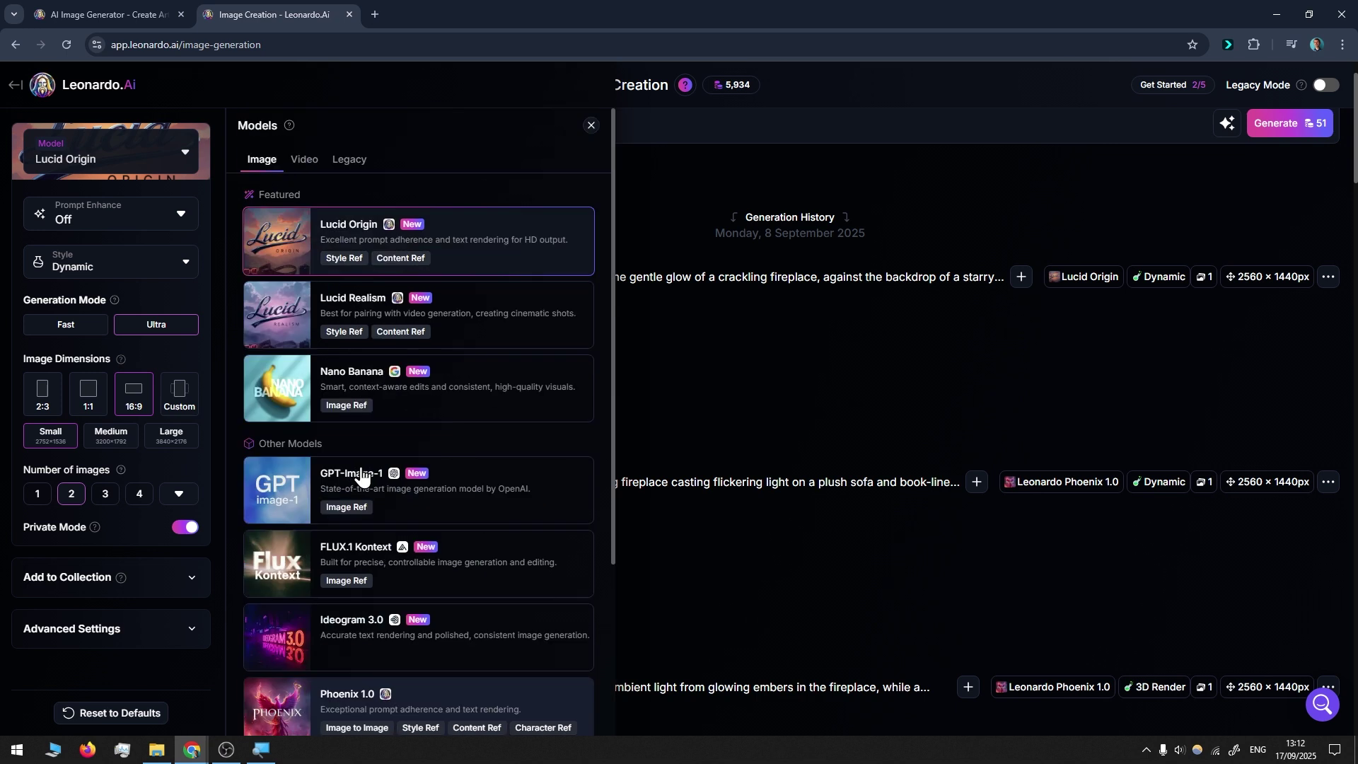
left_click(352, 308)
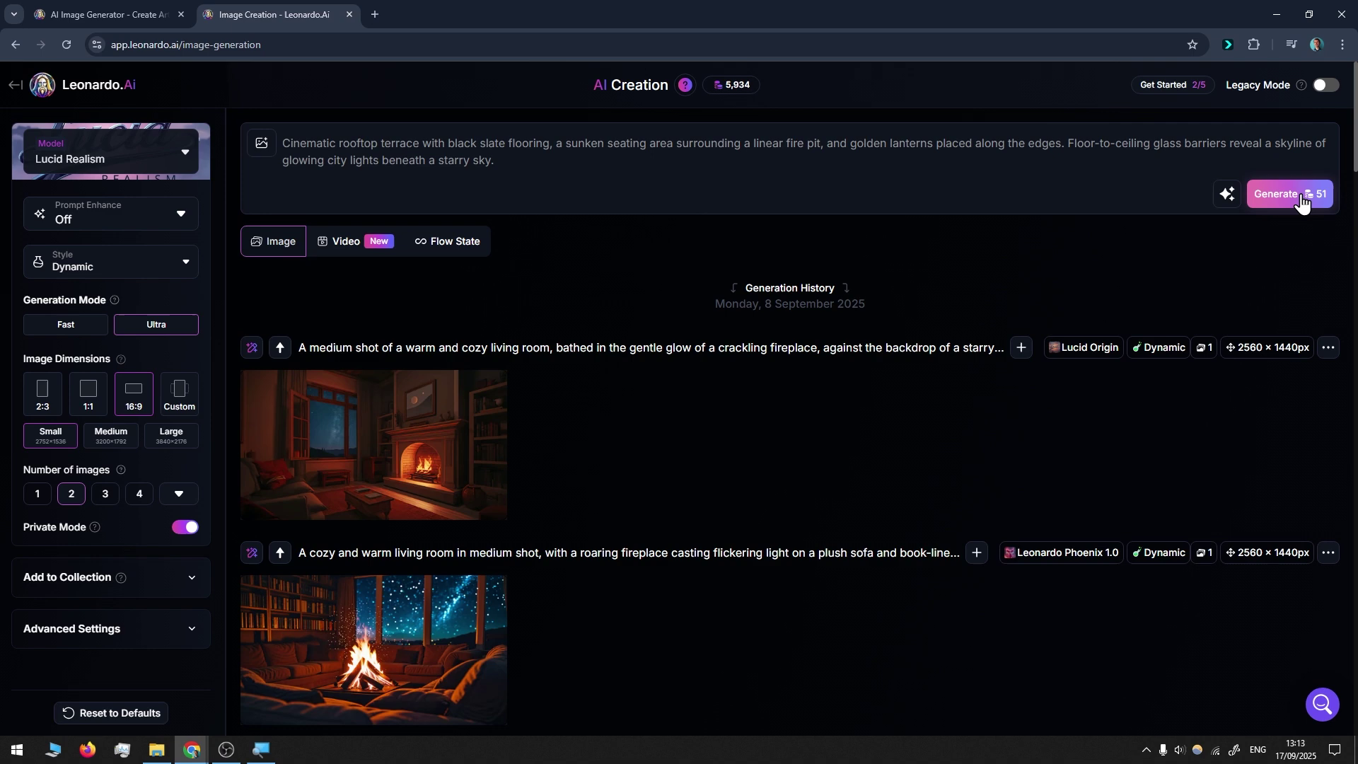
left_click(1302, 203)
Enlarge the first Lucid Realism rooftop image, view the second, then close the viewer
left_click(338, 384)
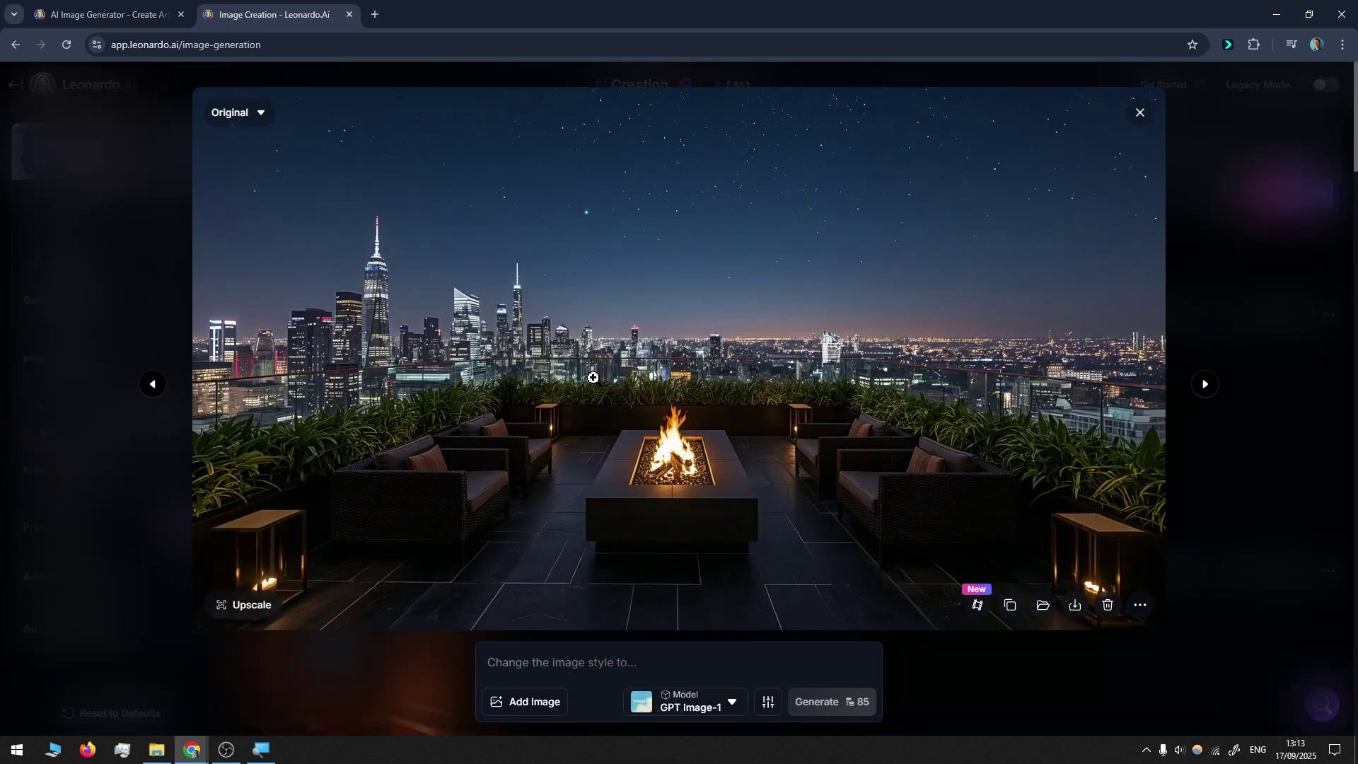
left_click(1208, 387)
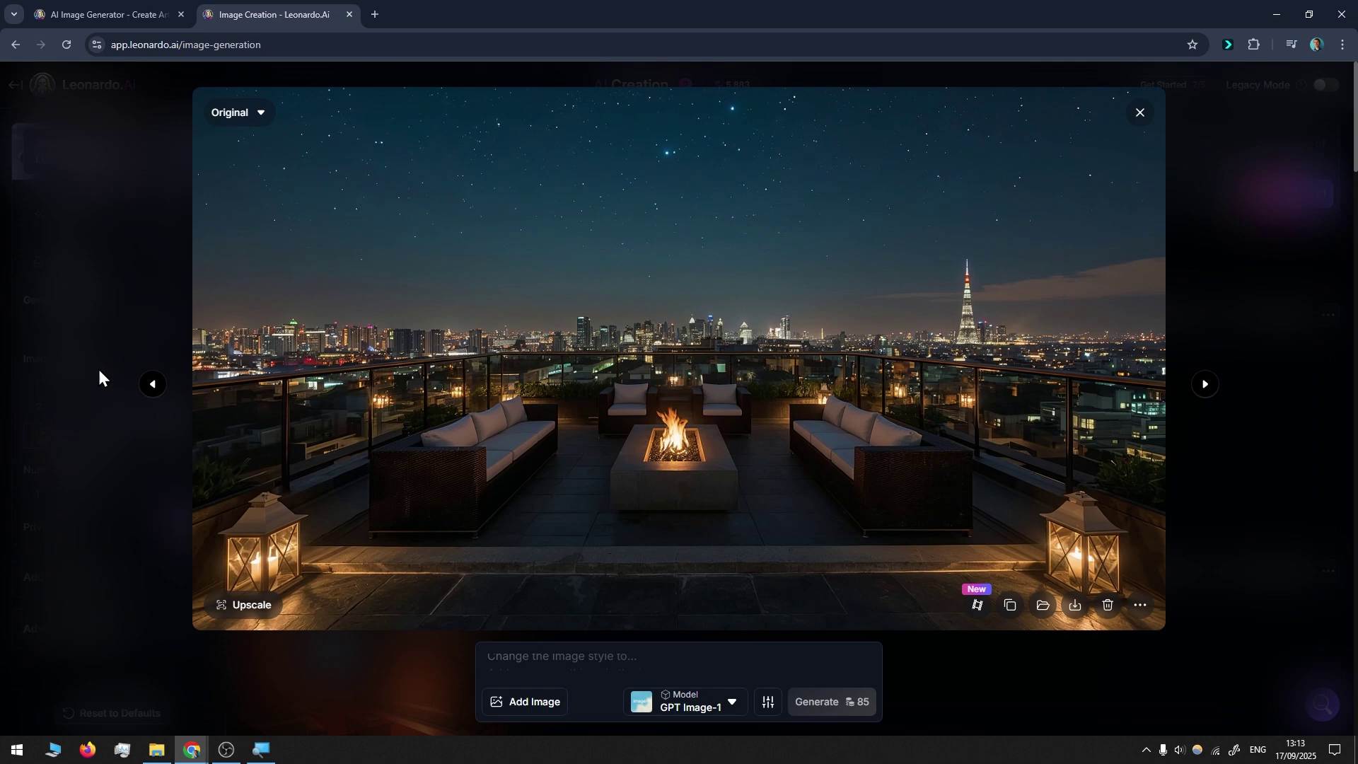
left_click(116, 299)
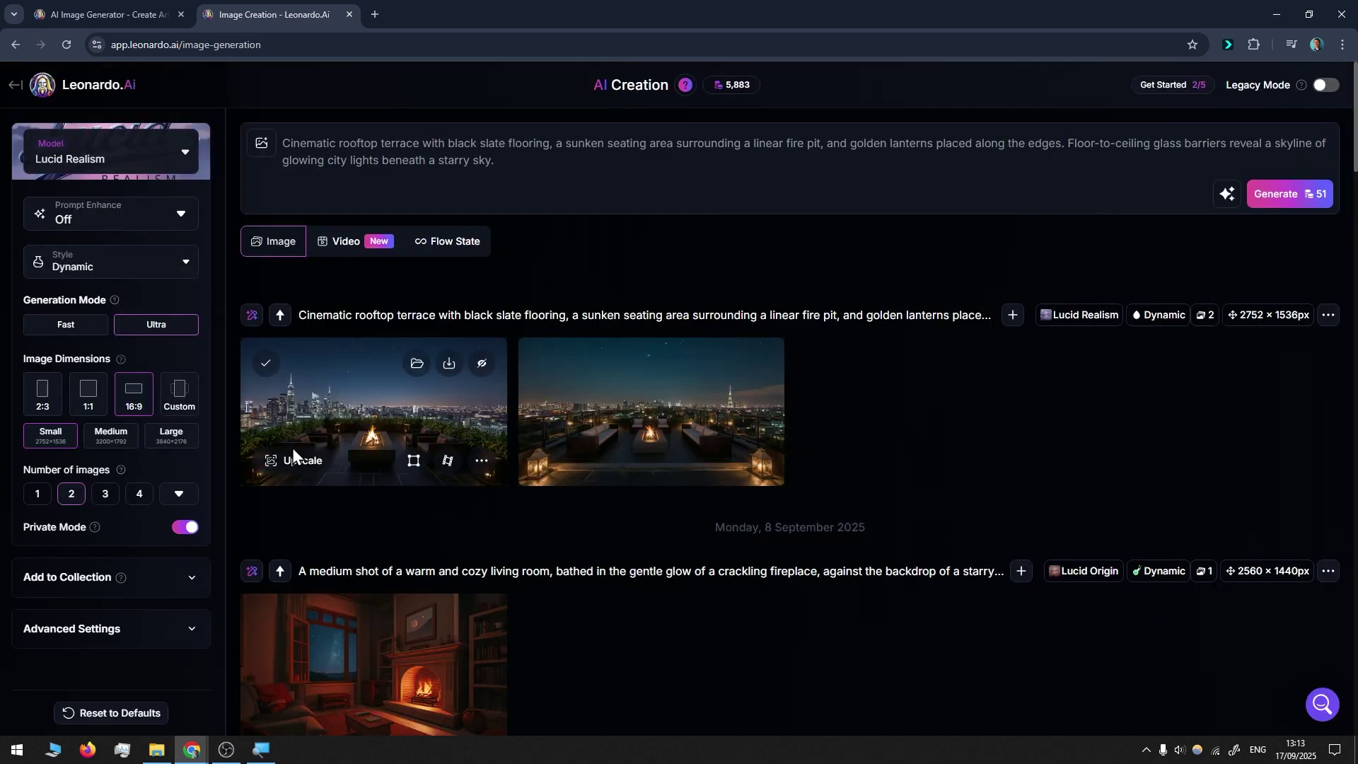
Switch to Phoenix 1.0 with Medium contrast and generate the rooftop images
left_click(185, 156)
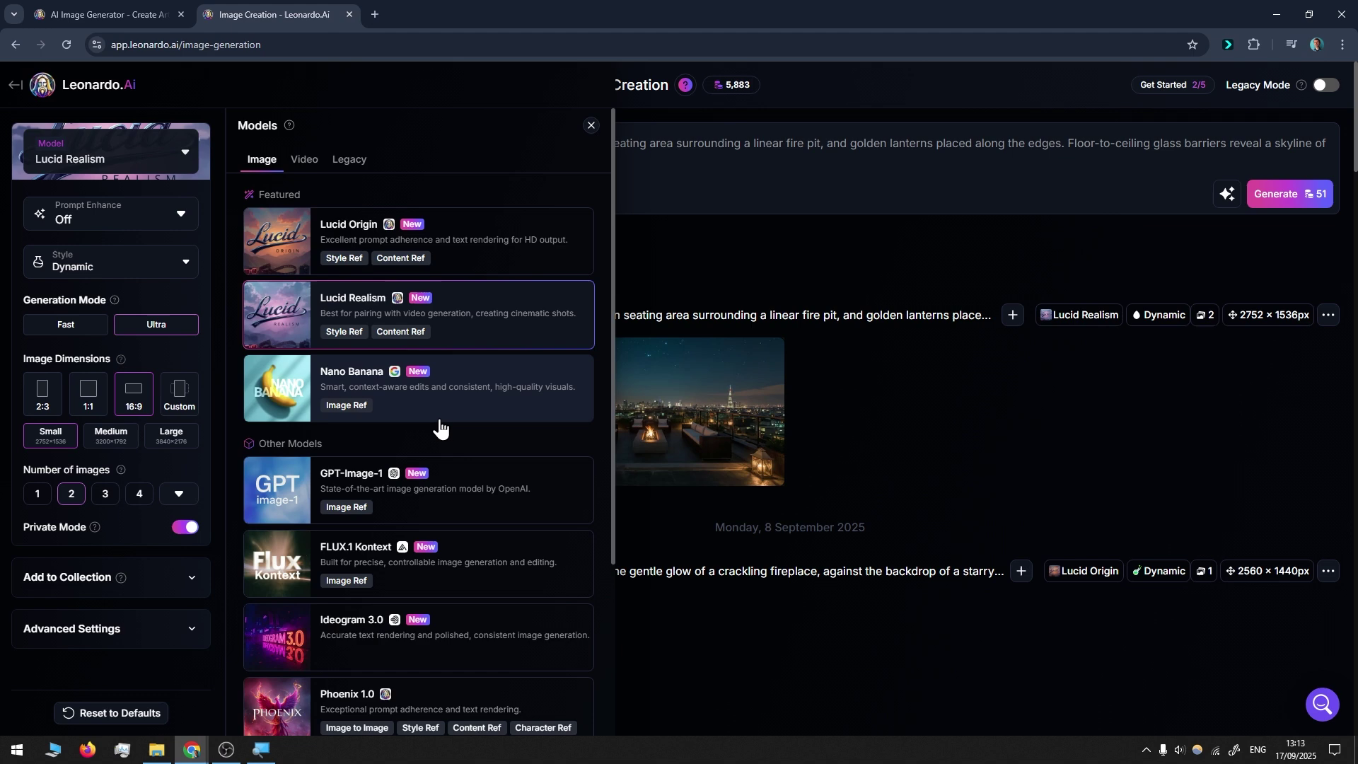
scroll(439, 424, "down", 1)
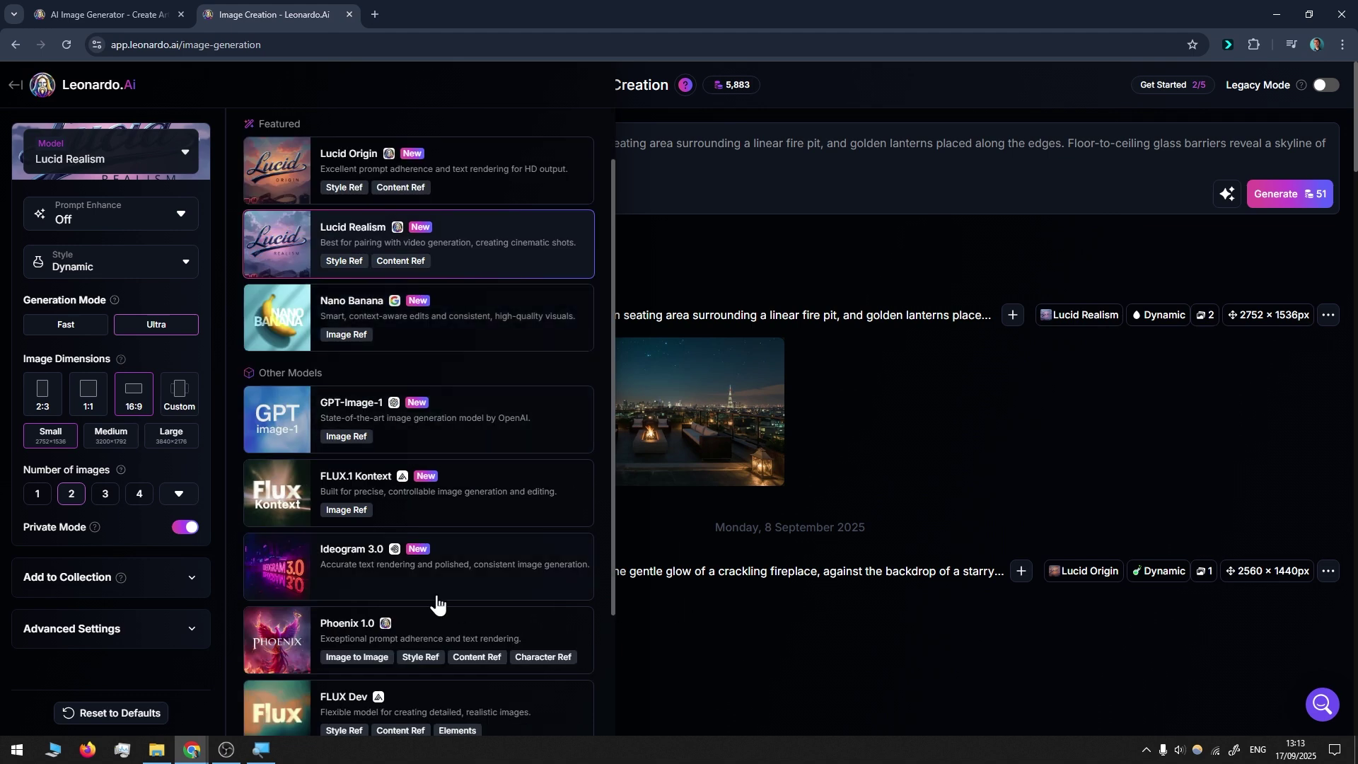
left_click(436, 642)
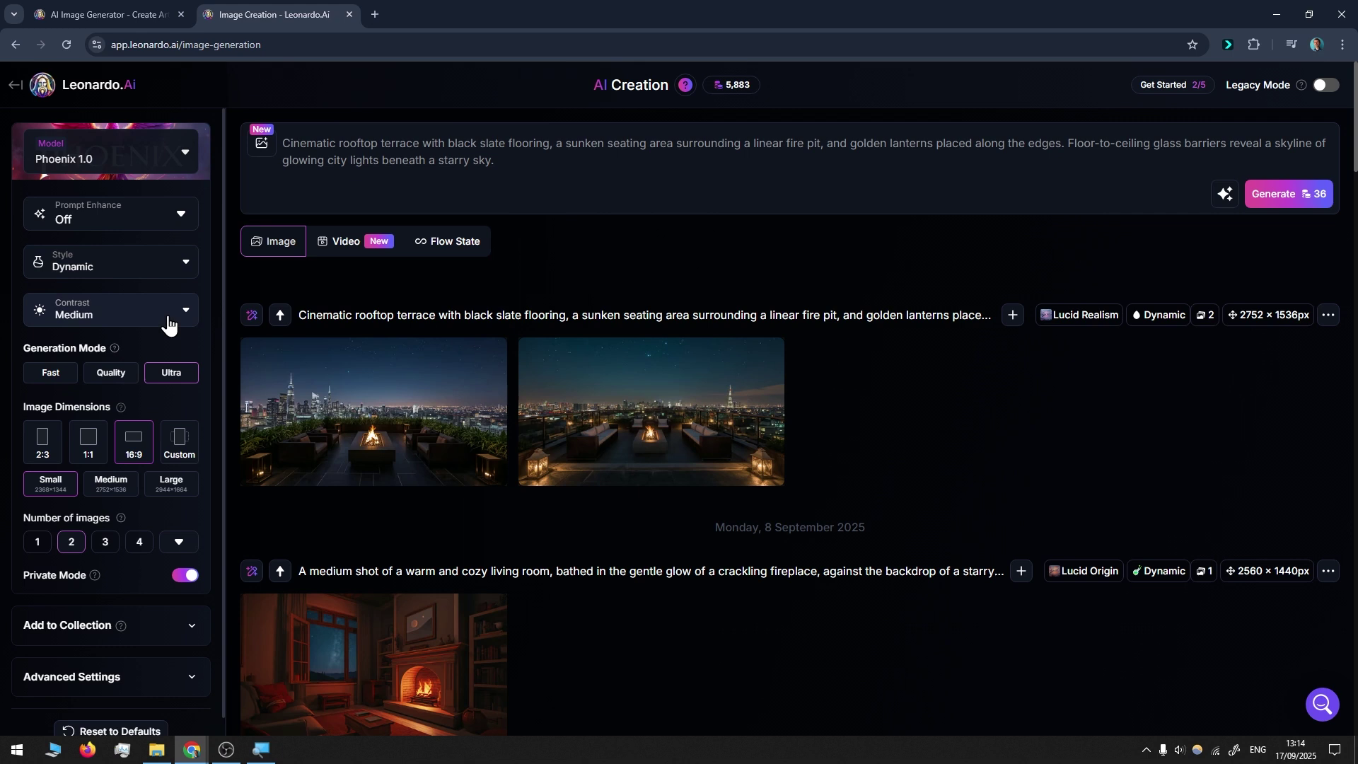
left_click(117, 317)
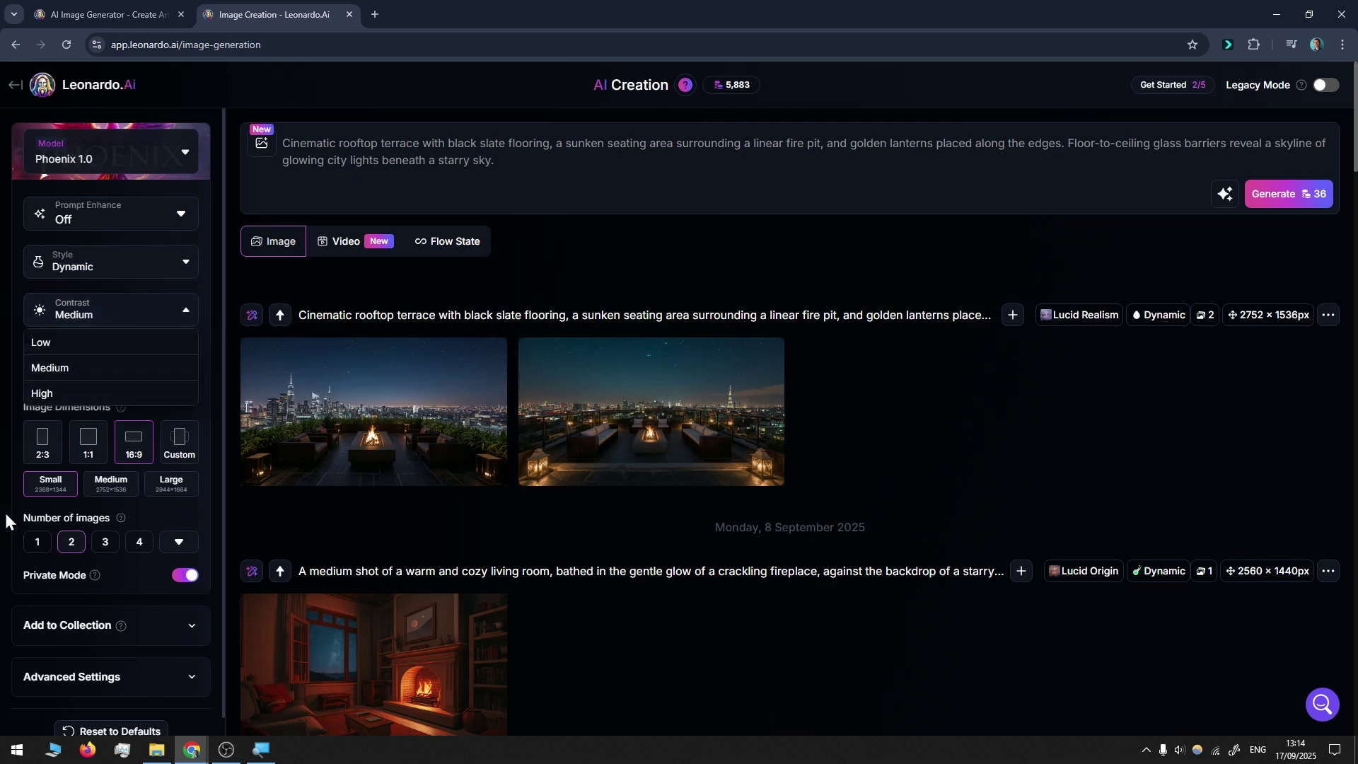
left_click(90, 378)
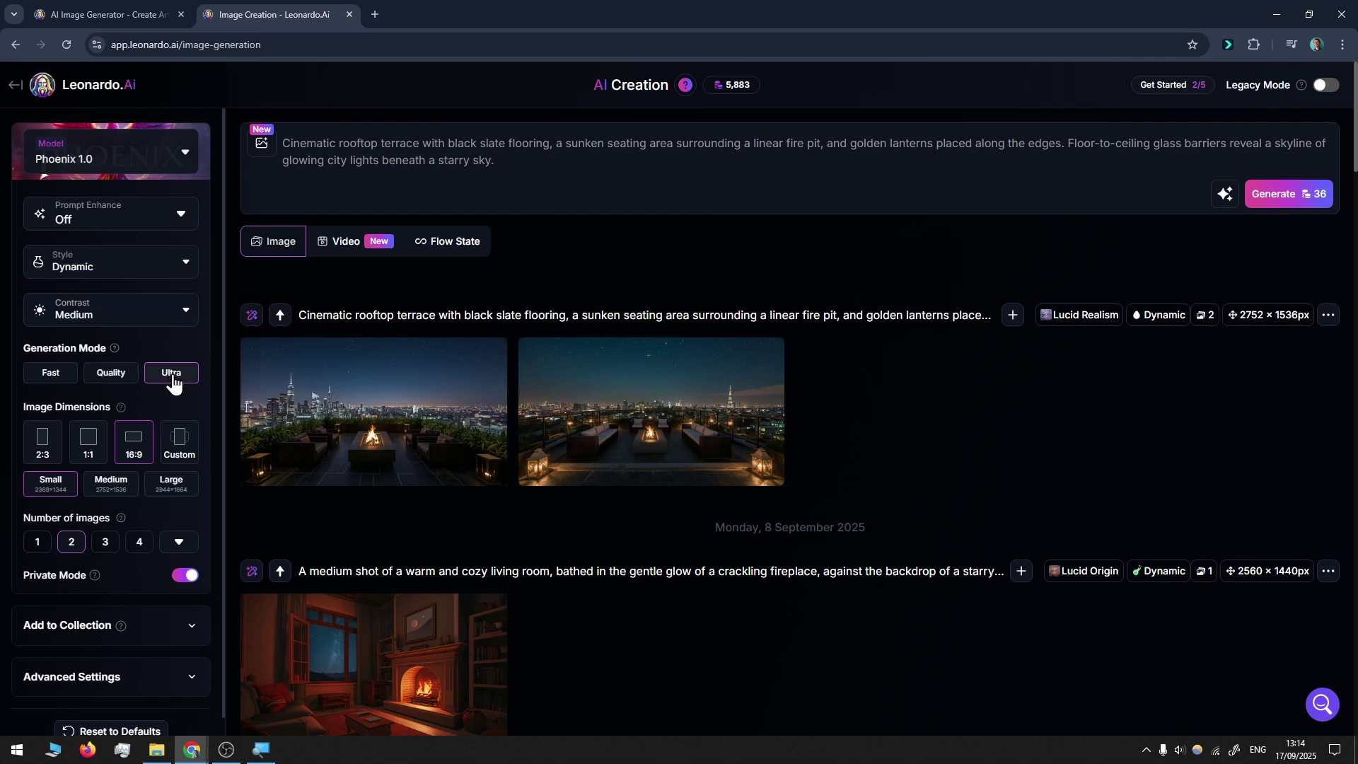
left_click(1300, 199)
Browse the two new Phoenix 1.0 images enlarged, then close the viewer
left_click(379, 396)
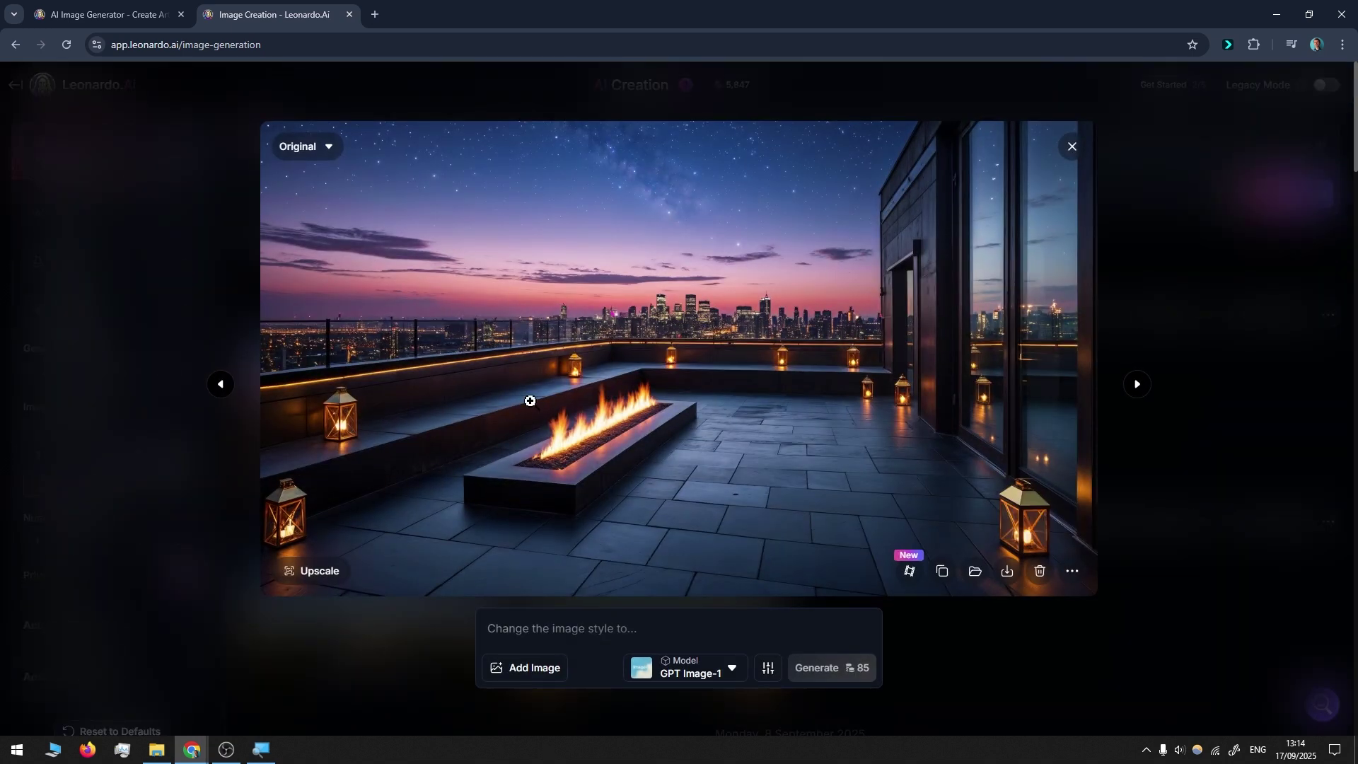
left_click(1136, 385)
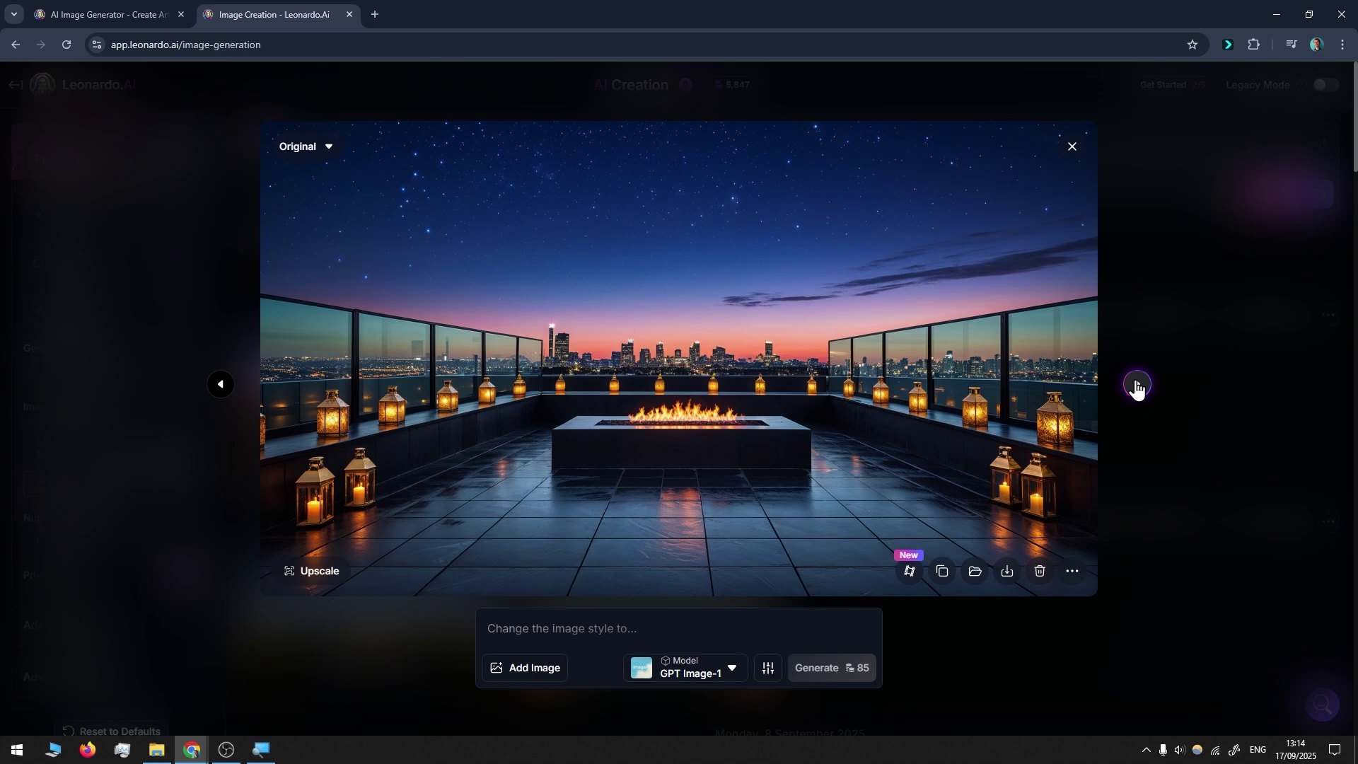
key("Escape")
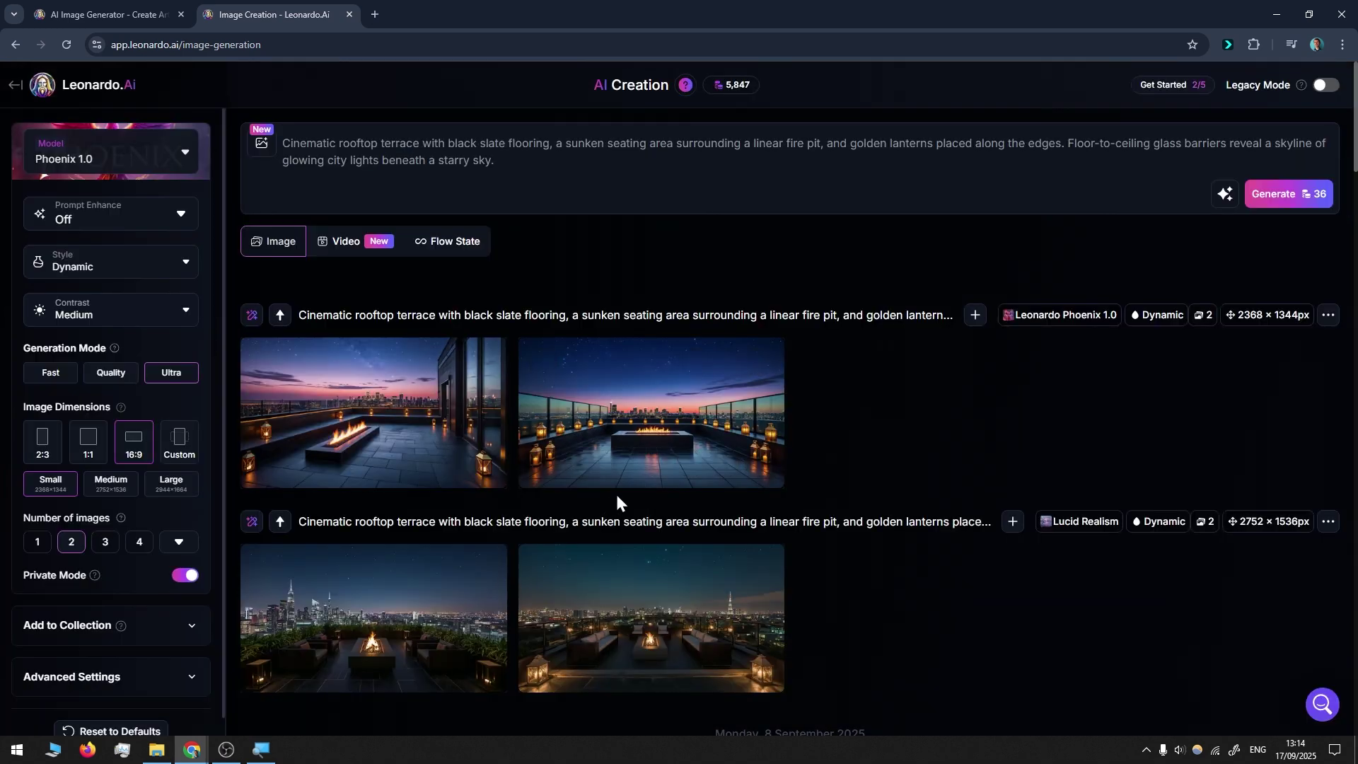
Return to Lucid Realism, set 4 images per generation, and generate
left_click(120, 157)
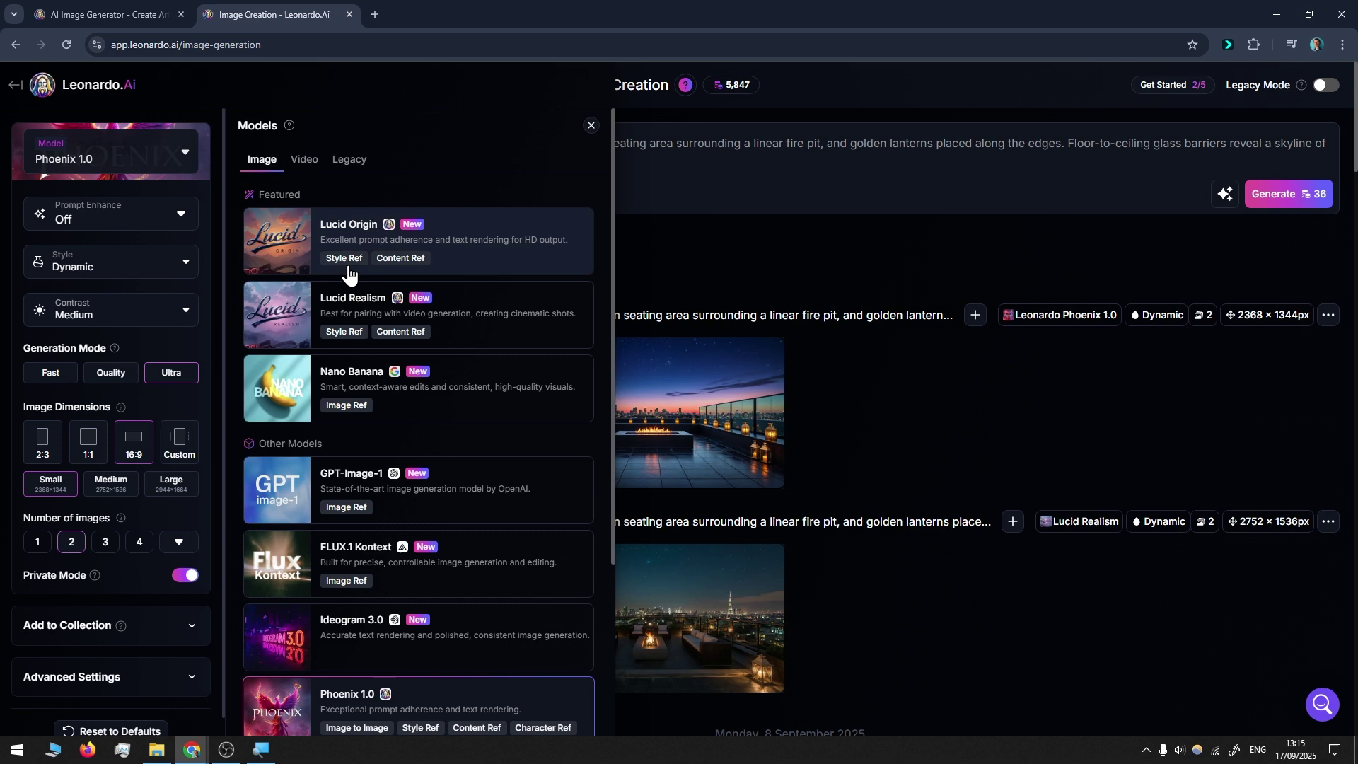
left_click(340, 310)
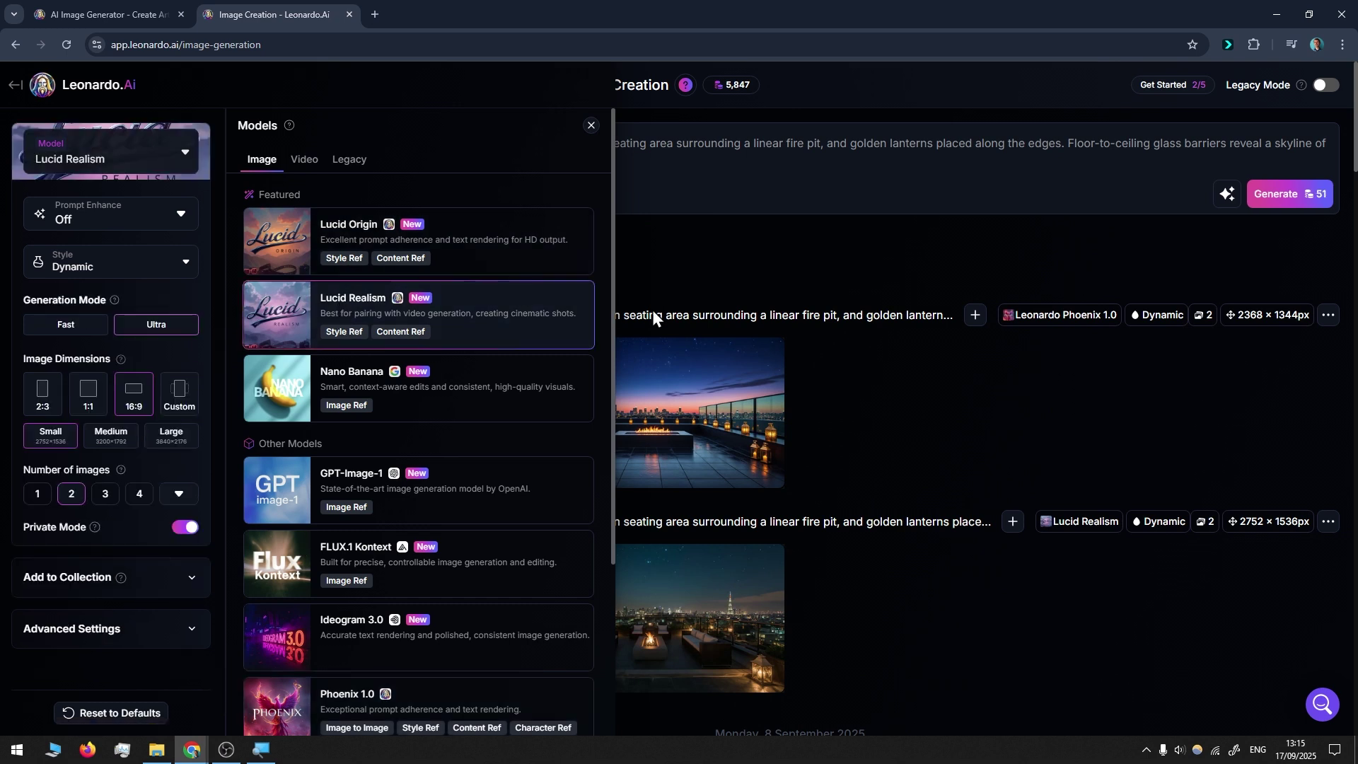
left_click(134, 495)
left_click(708, 267)
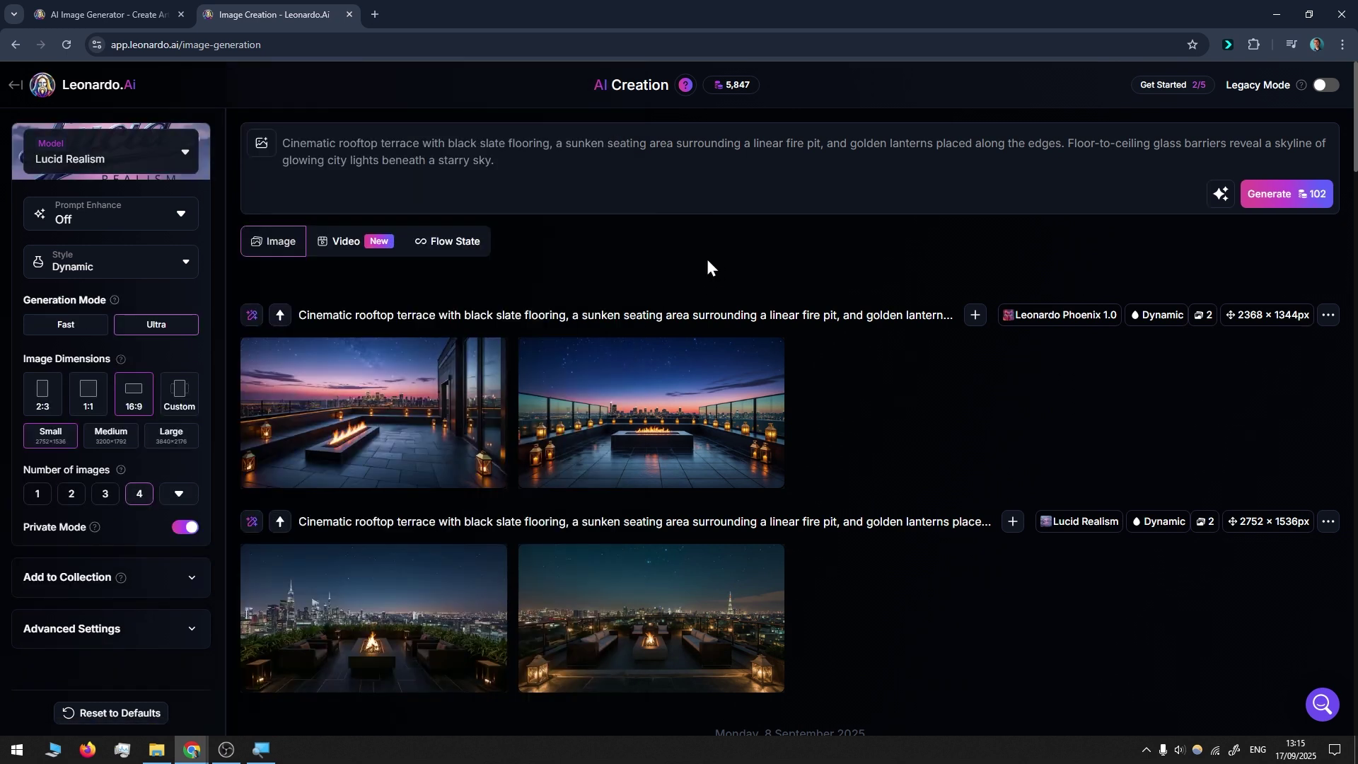
left_click(1294, 194)
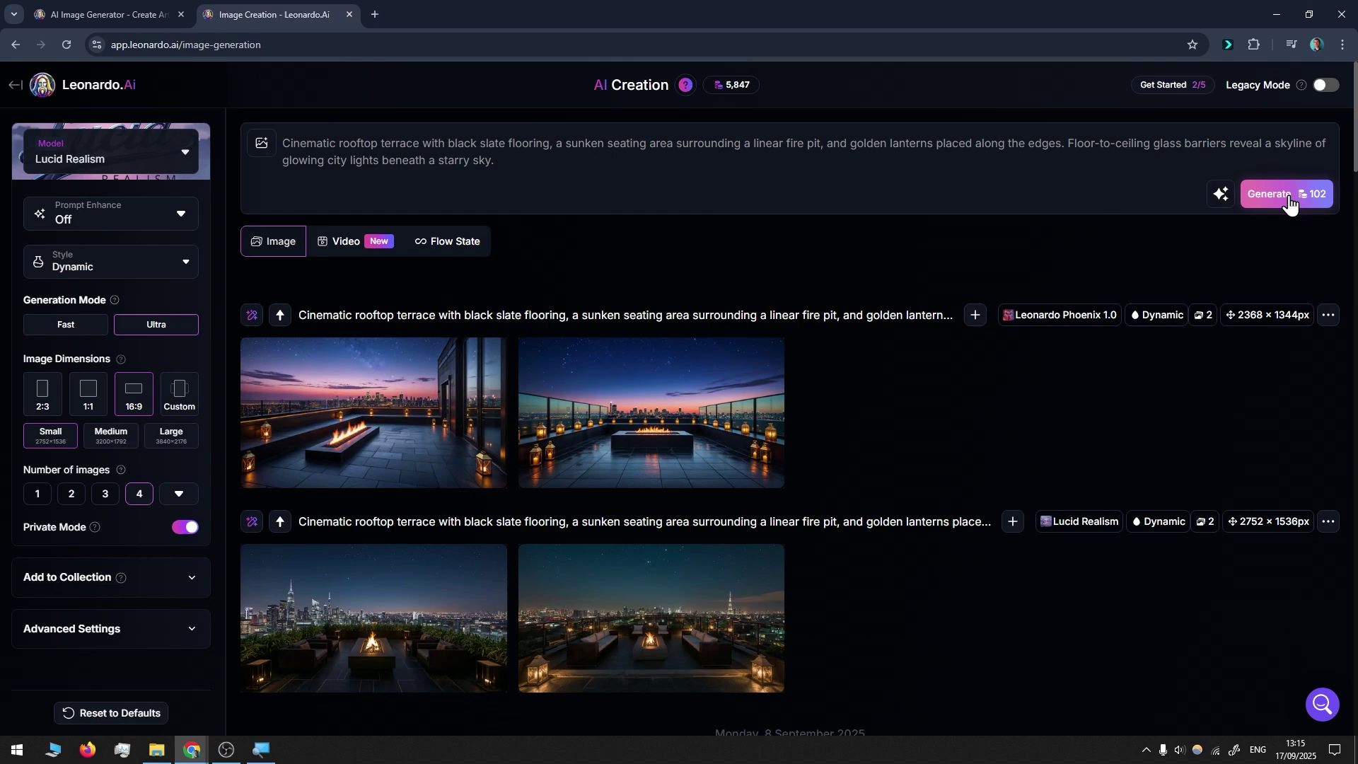
Browse all four new Lucid Realism images, then select the rooftop prompt text
left_click(379, 403)
left_click(1205, 390)
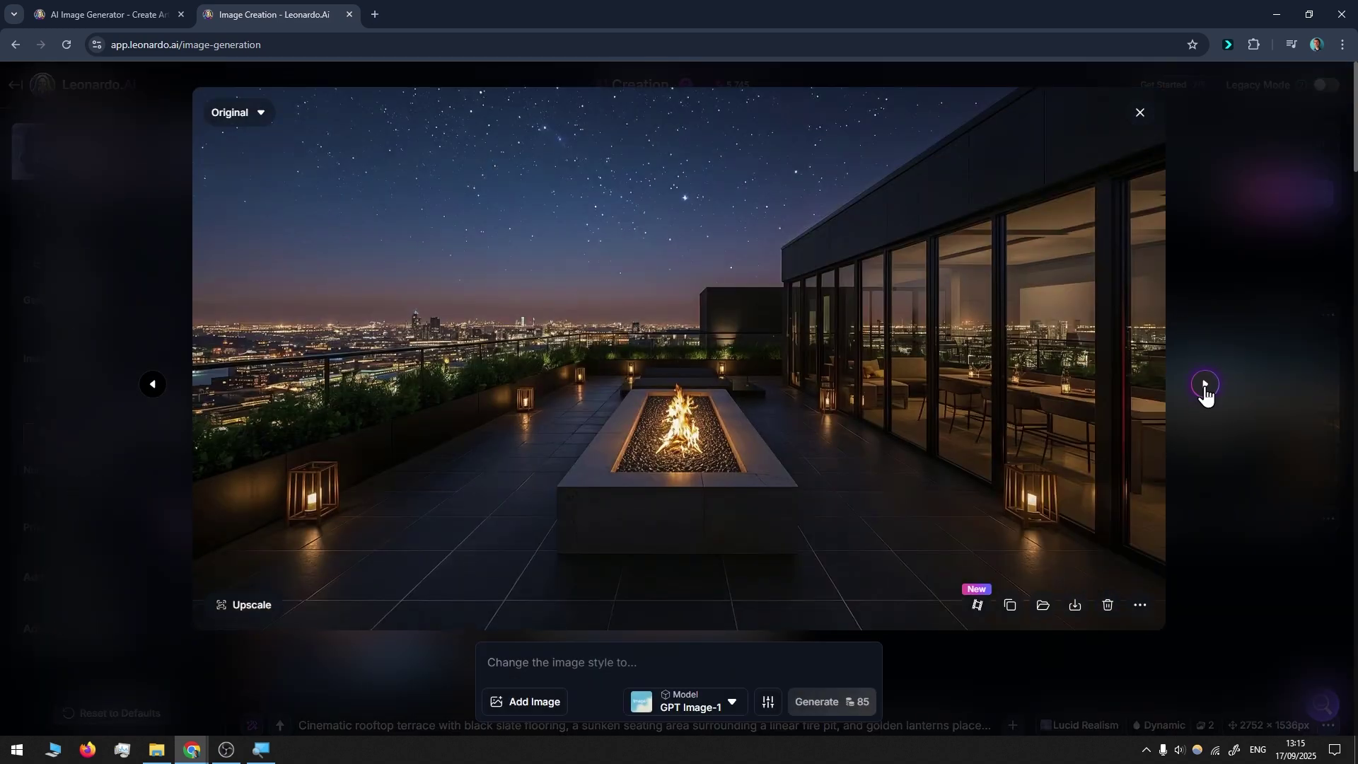
left_click(1205, 390)
left_click(1205, 390)
key("Escape")
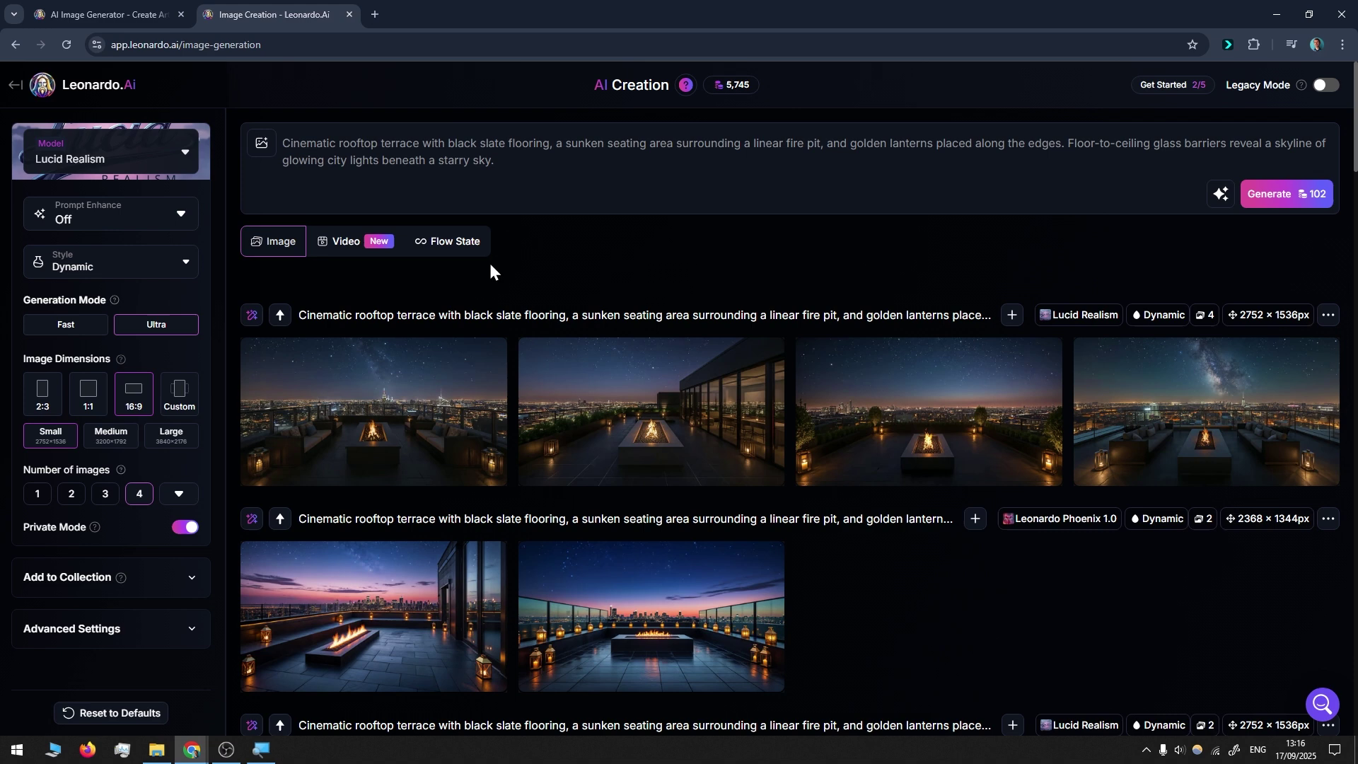
left_click_drag(511, 176, 278, 139)
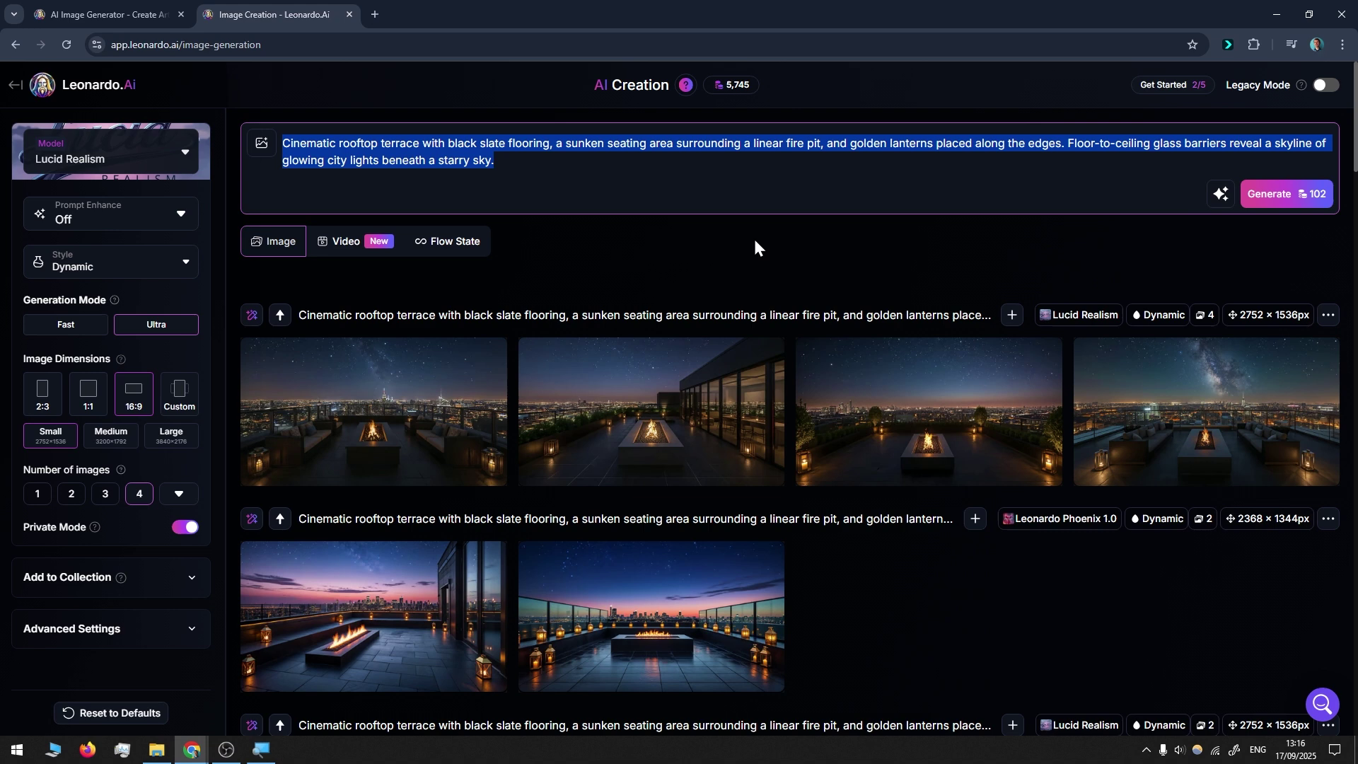
Type the cabin living room prompt with fireplace, sofa, coffee table, steaming mug, rainforest windows, overcast weather
type("A living room in a cabin in the w")
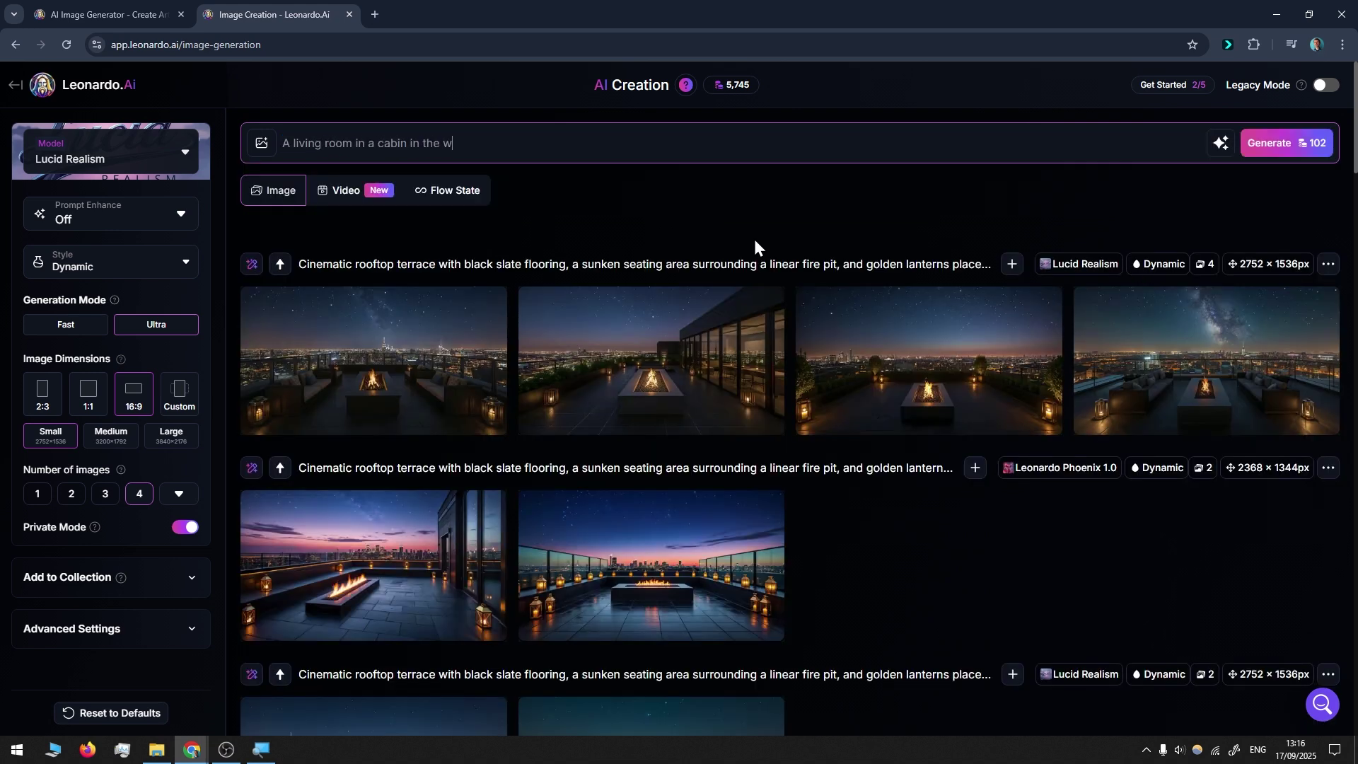
type("oods, with a fireplace, sofa, coffee tab")
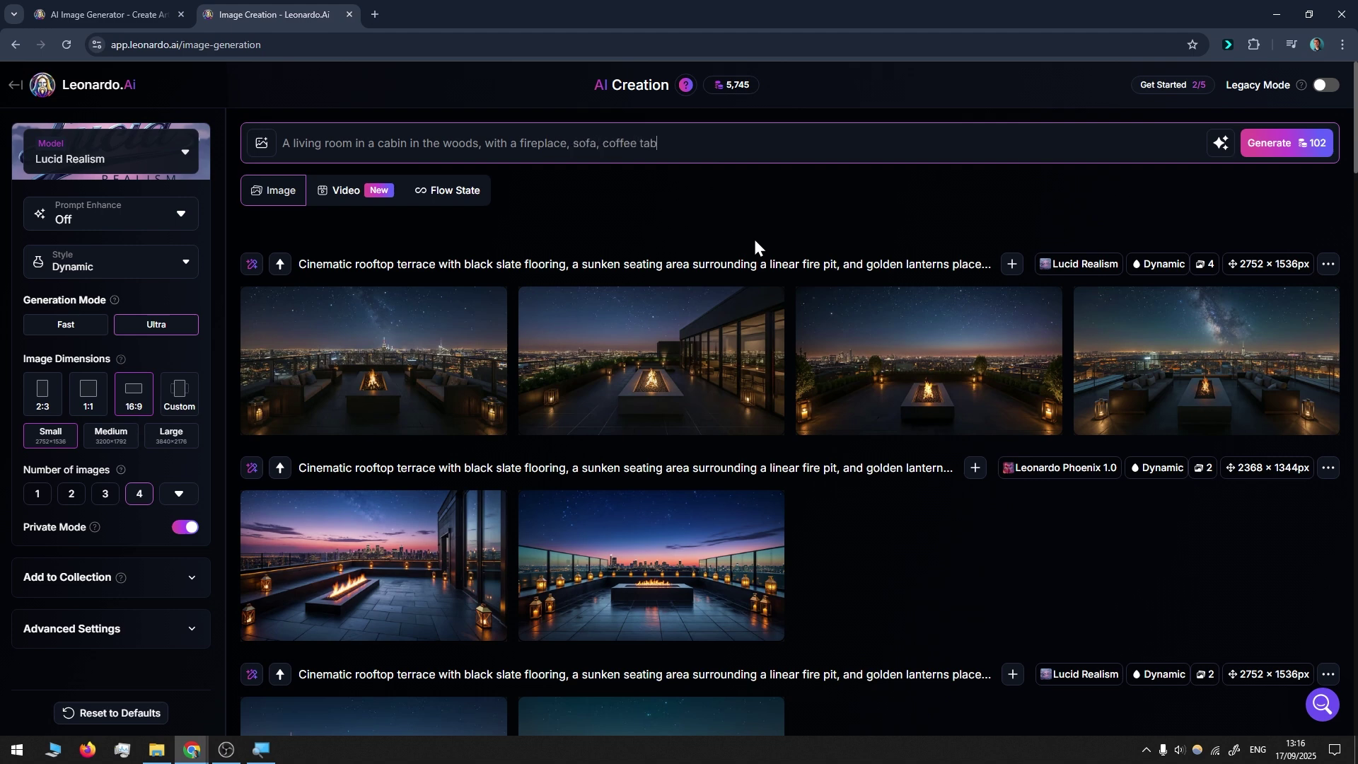
type("le. A steaming mug on the table")
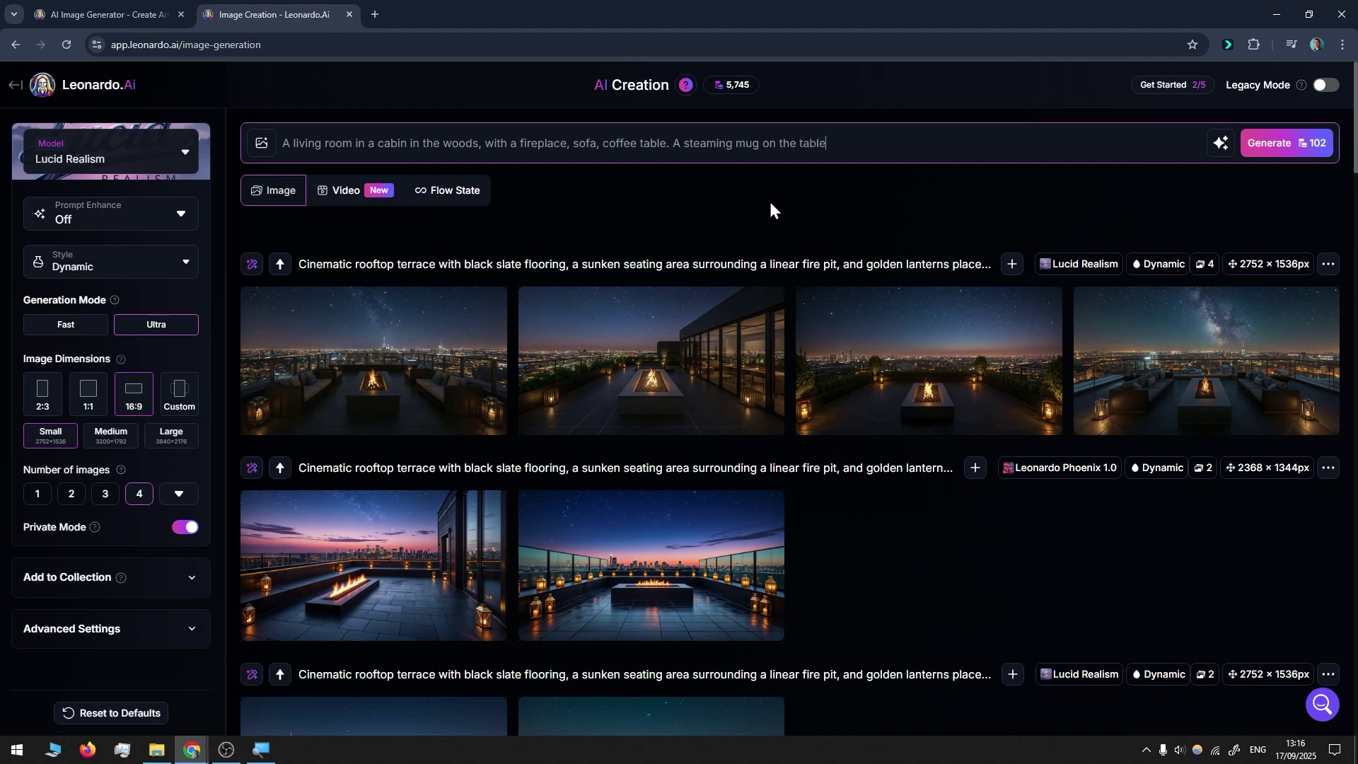
type(". Big windows to a rainforest. Overcast")
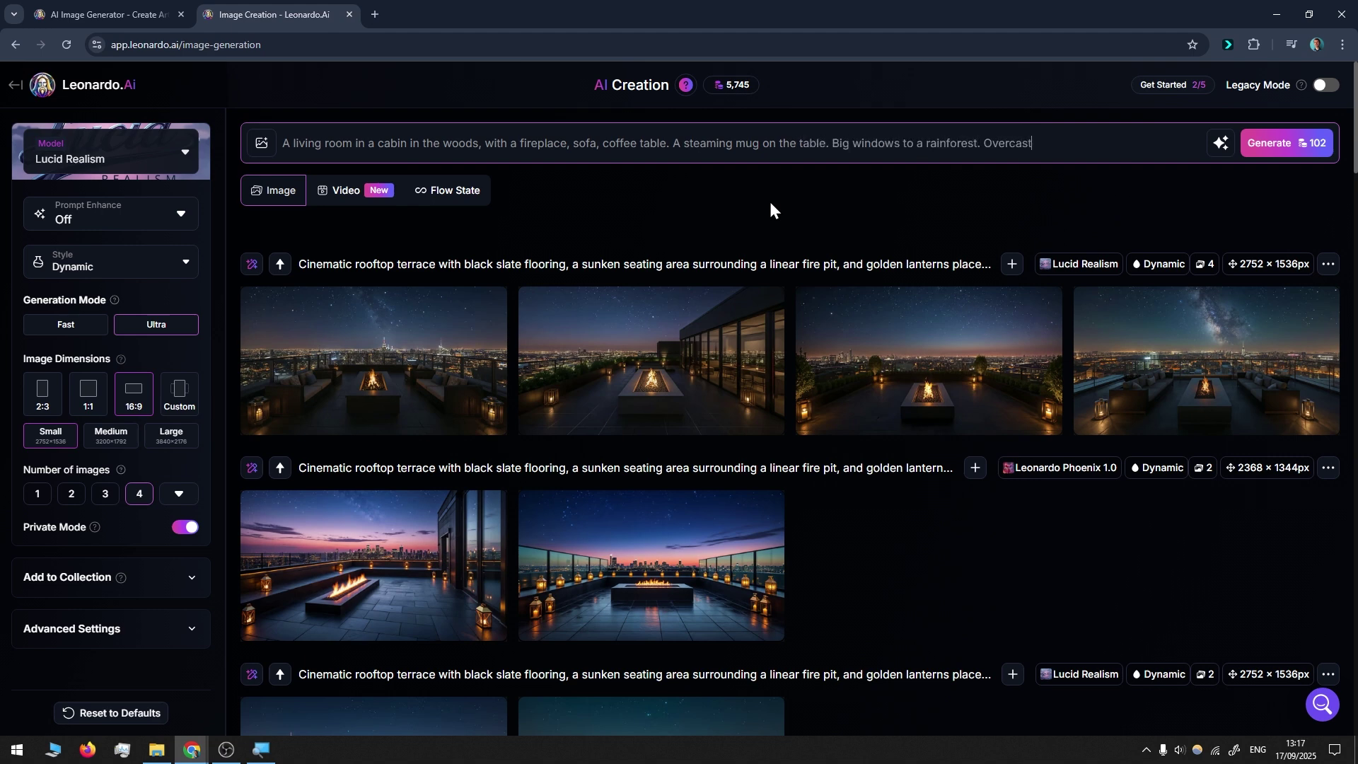
type(" weather.")
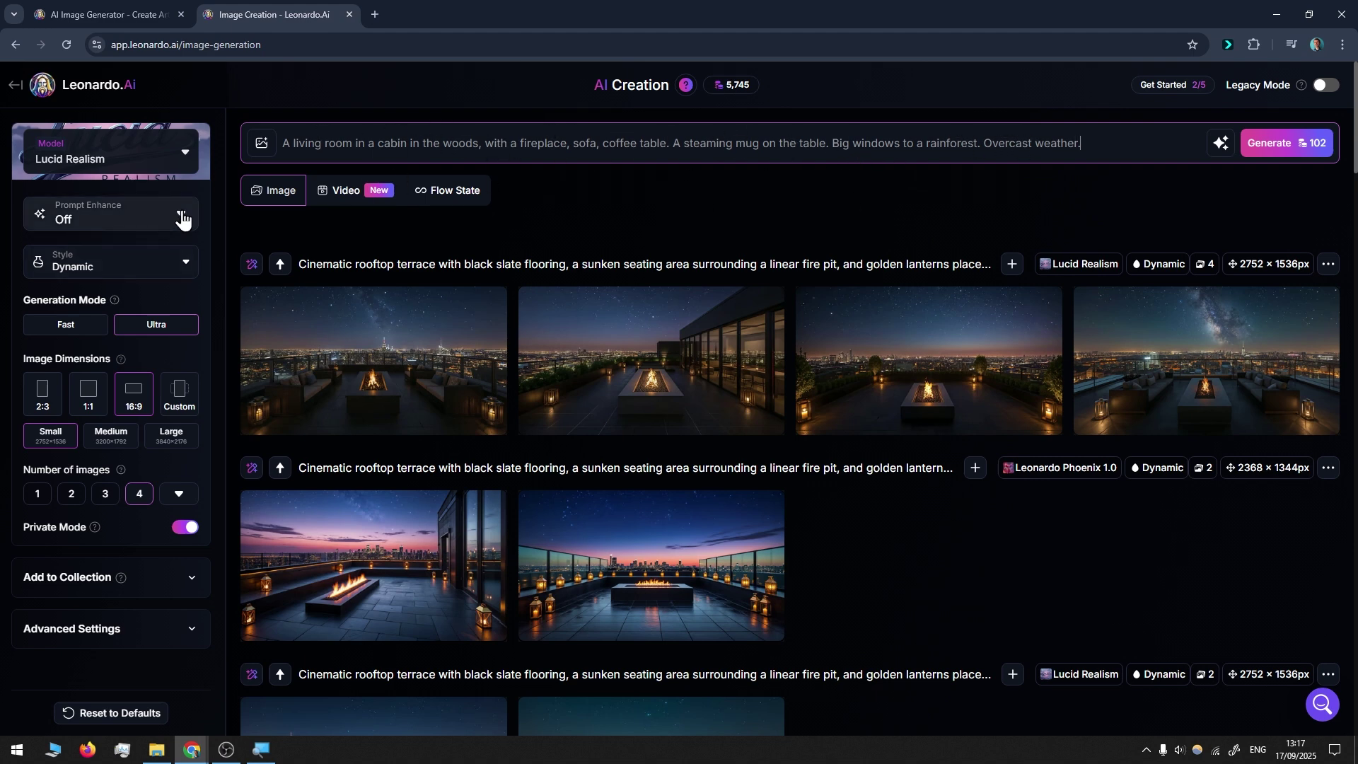
Turn Prompt Enhance on, set Number of images to 2, and generate the cabin images
left_click(182, 220)
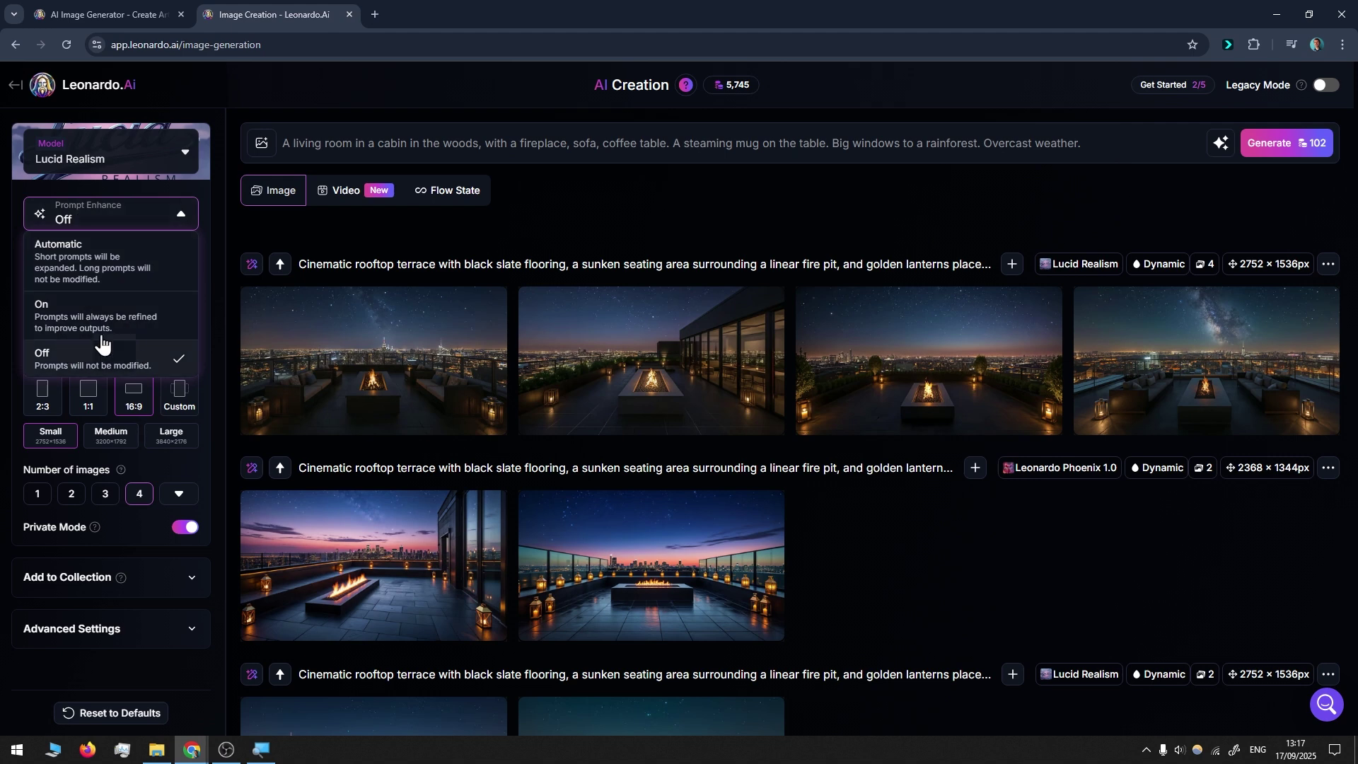
left_click(77, 327)
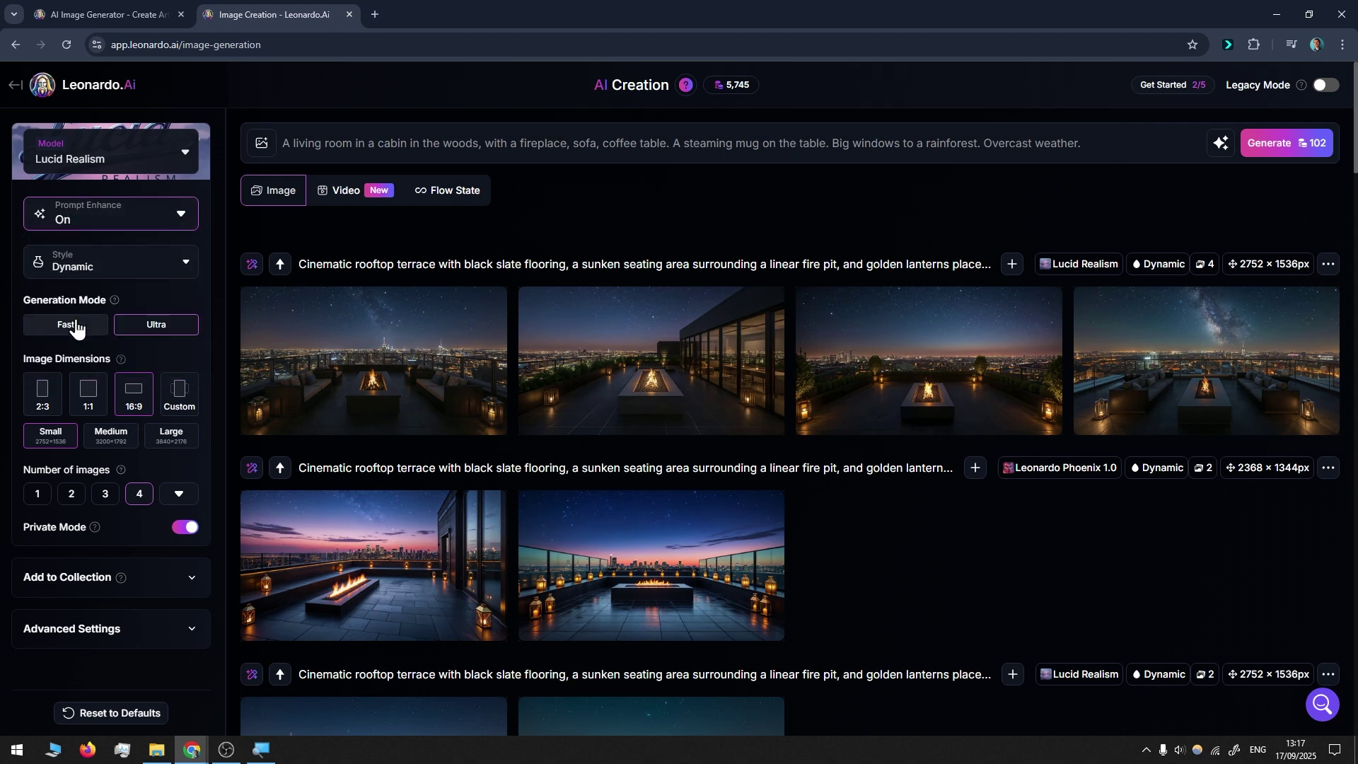
left_click(75, 499)
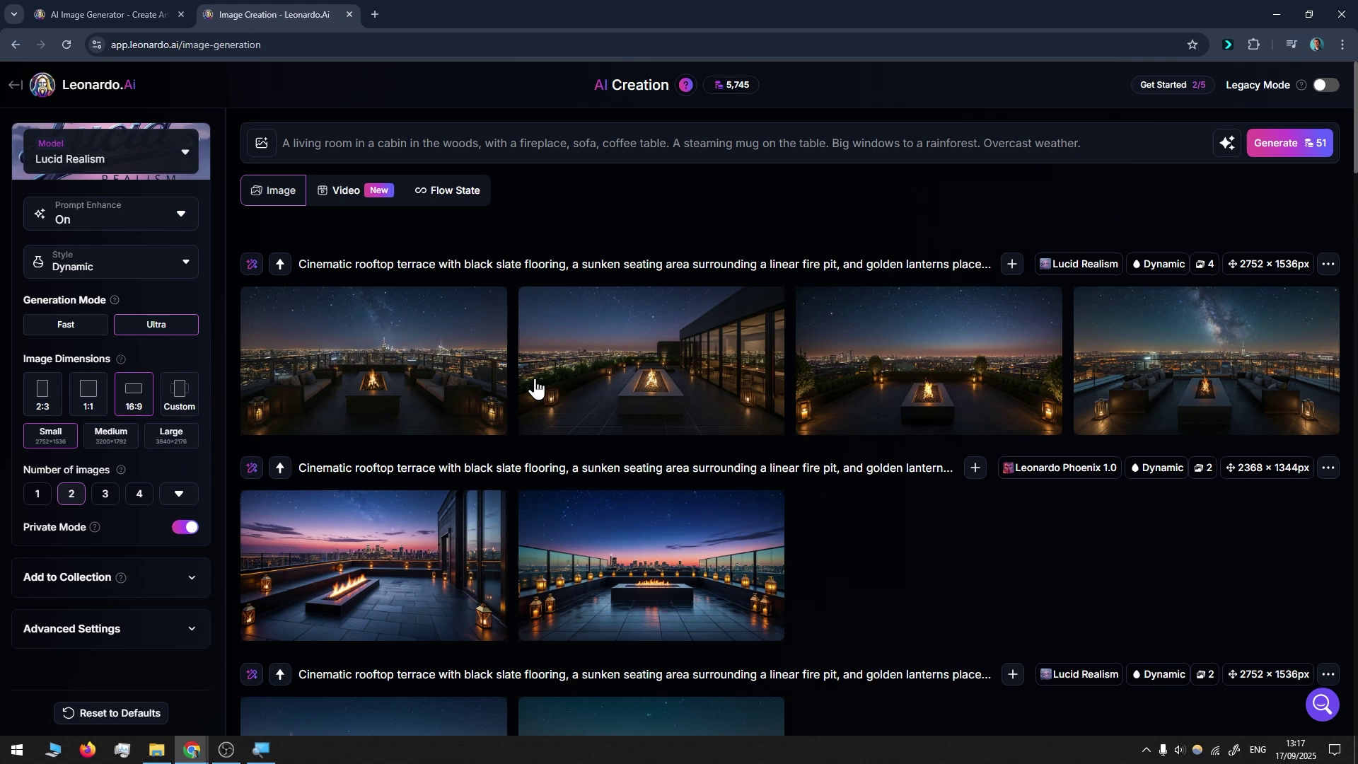
left_click(1283, 152)
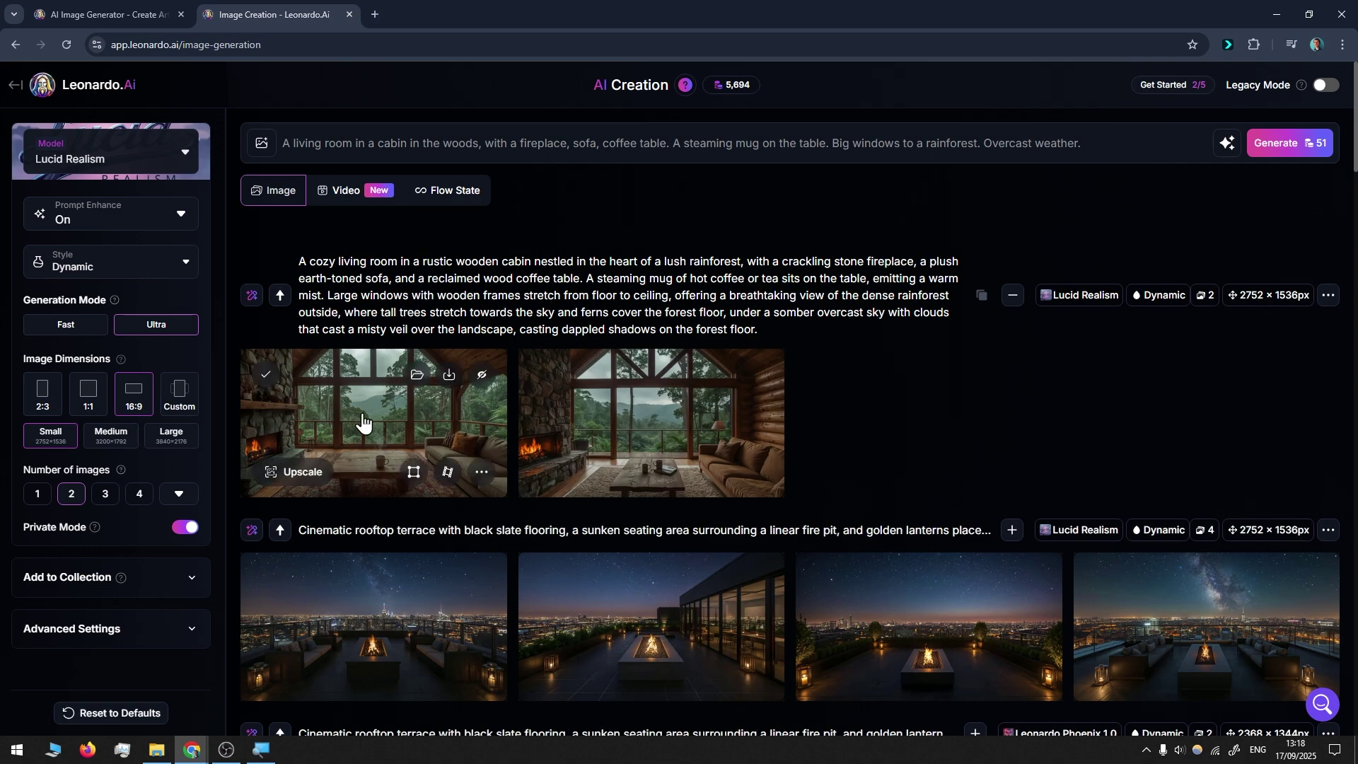
Open the first cabin image full size and step forward to the log-wall image
left_click(361, 412)
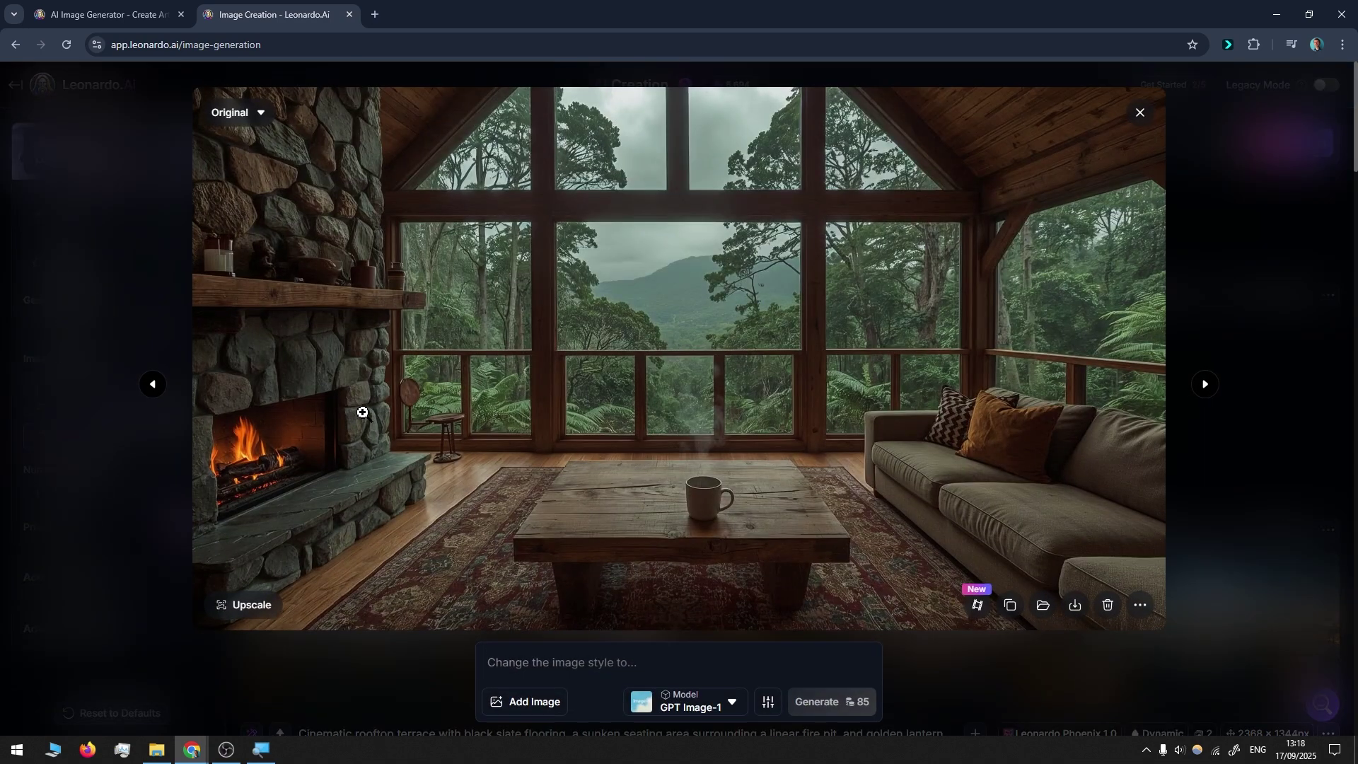
left_click(1204, 387)
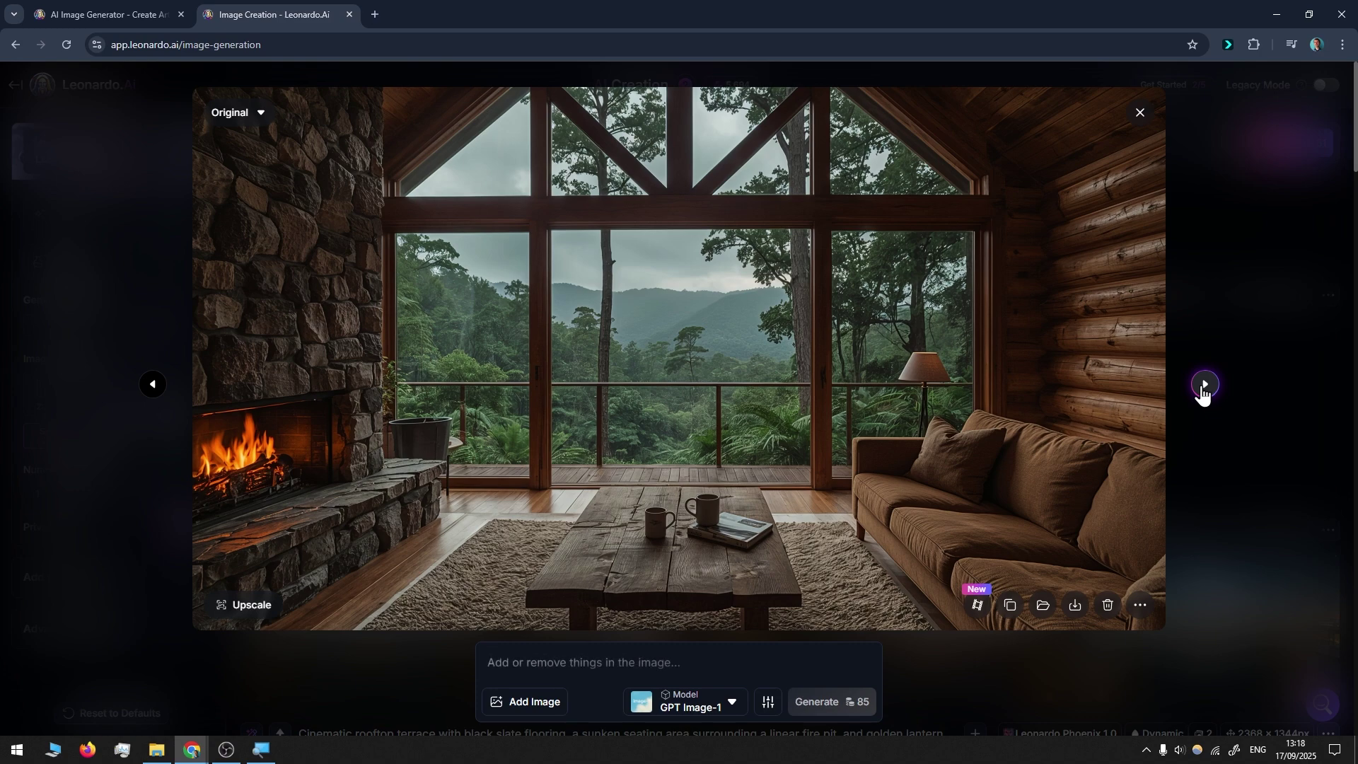
left_click(1203, 389)
left_click(1201, 391)
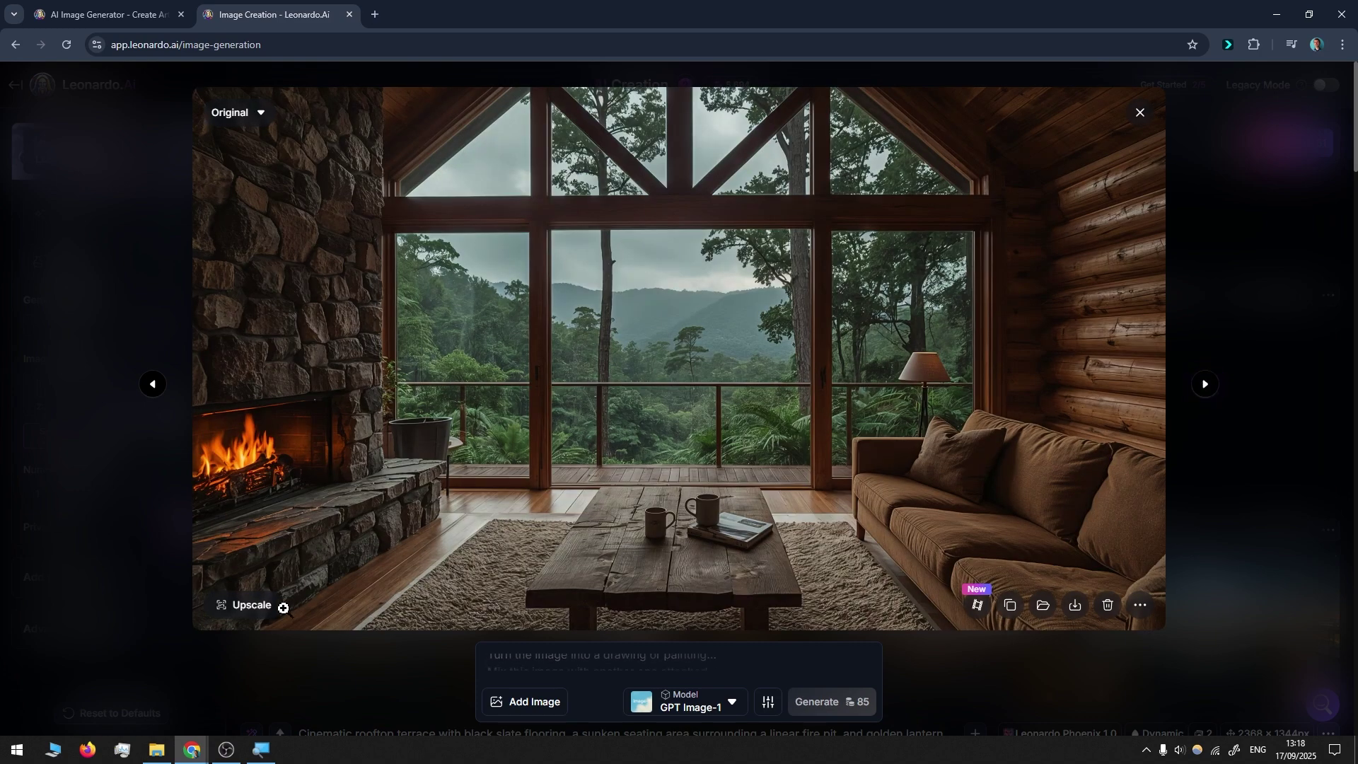
Set the upscale multiplier to 1.4 for the log-wall image and expand Advanced Settings
left_click(244, 610)
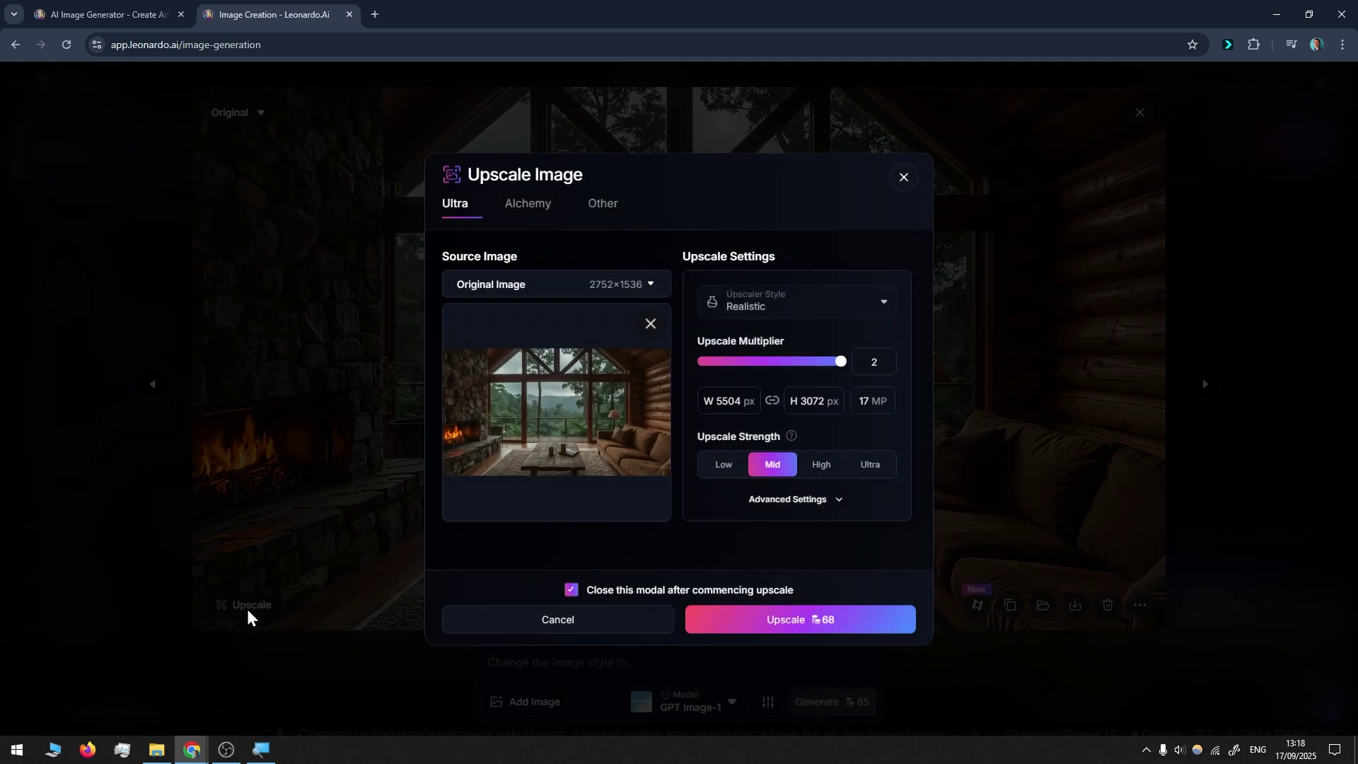
left_click_drag(835, 368, 751, 376)
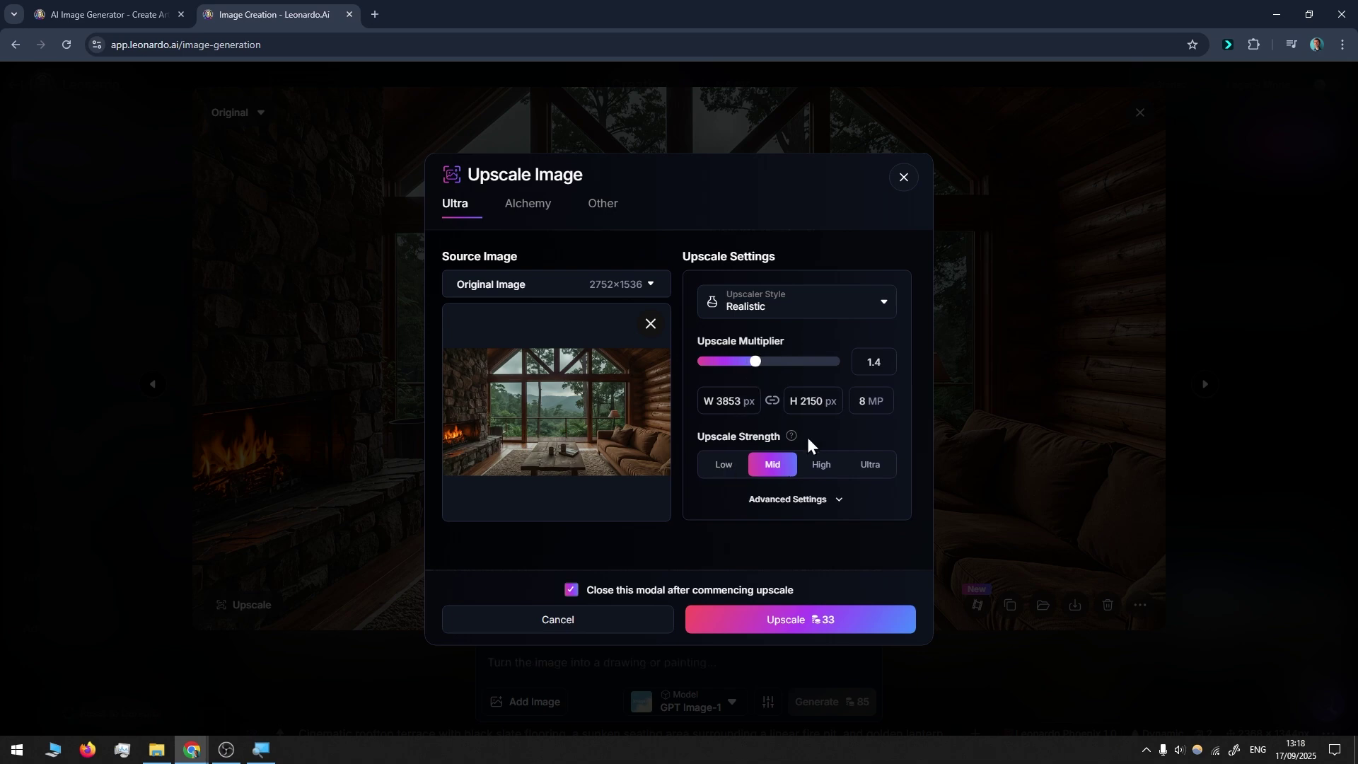
left_click(866, 500)
left_click_drag(931, 433, 884, 506)
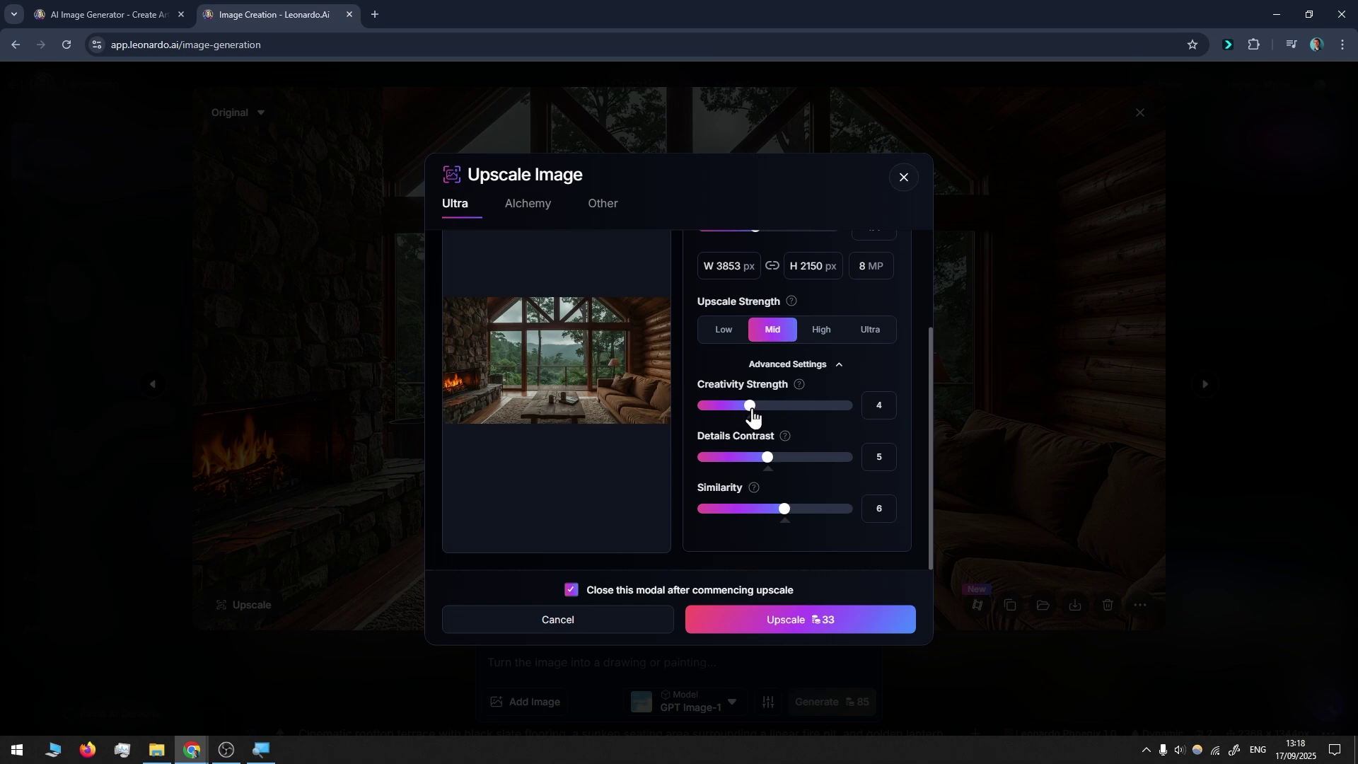
Set Creativity Strength 2, Details Contrast 7 and Similarity 9, then upscale
left_click_drag(748, 418, 716, 417)
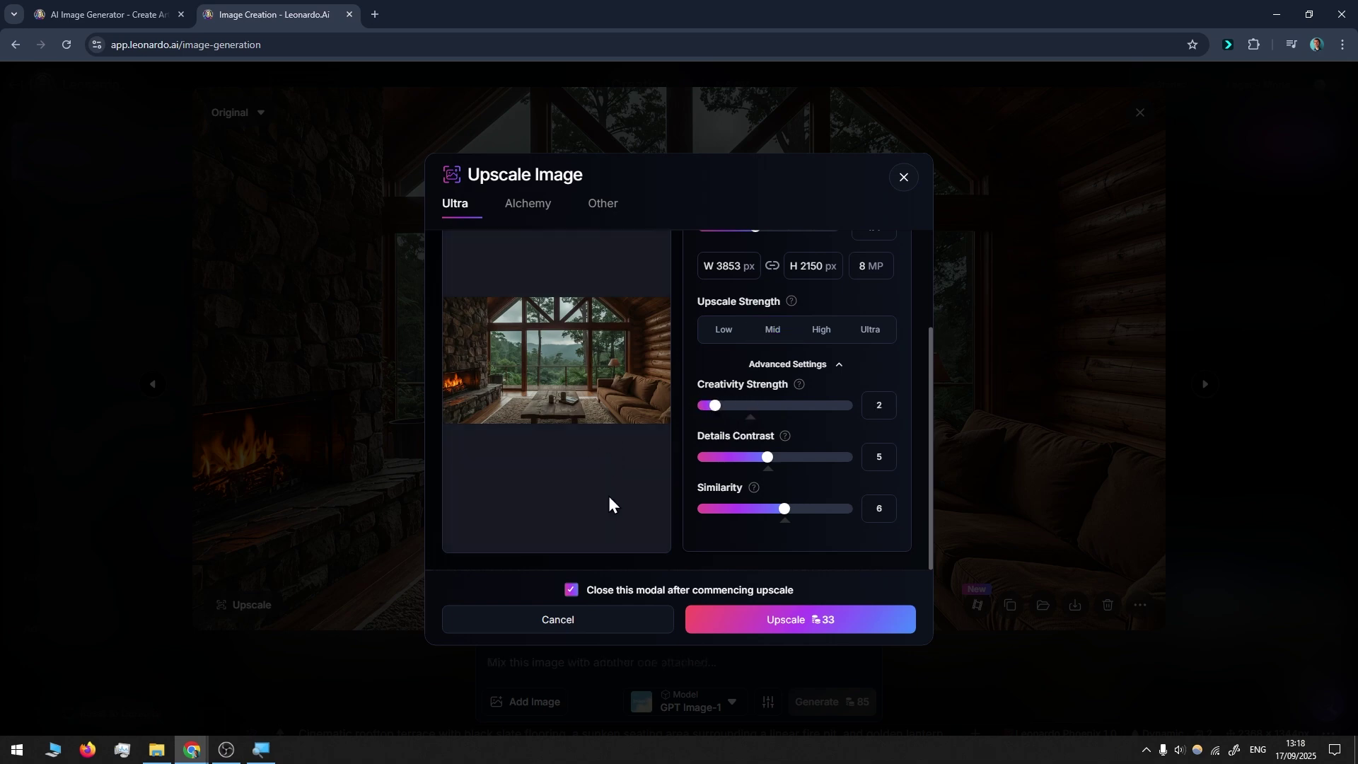
mouse_move(792, 435)
left_click_drag(768, 460, 802, 475)
left_click_drag(784, 509, 837, 524)
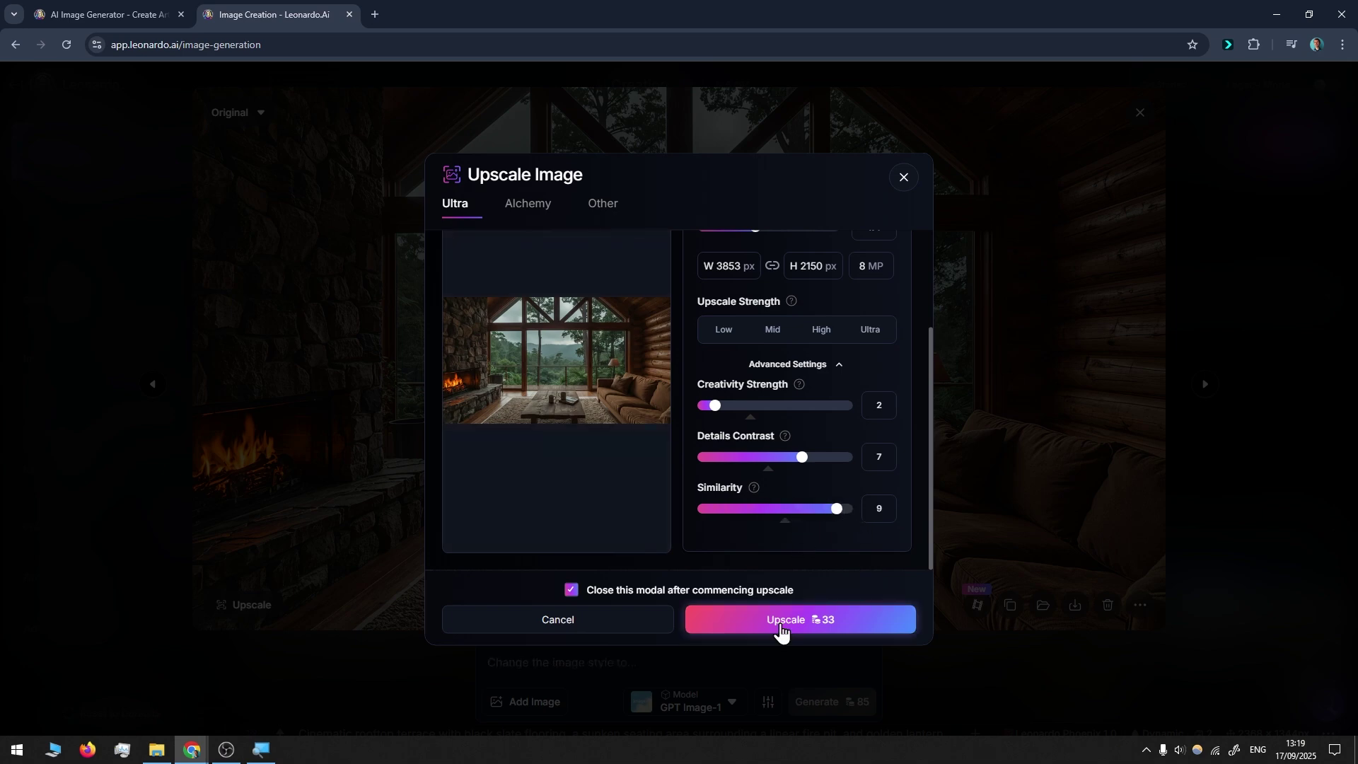
left_click(780, 627)
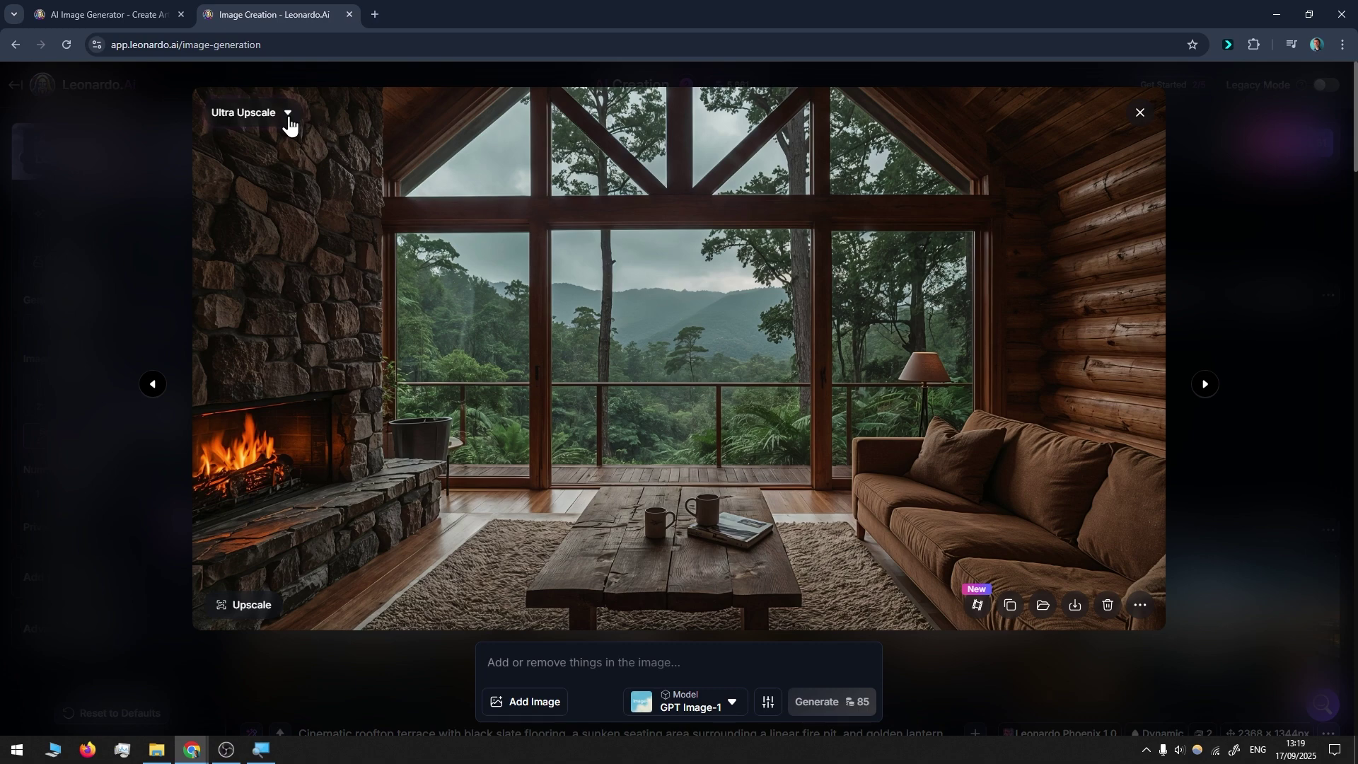
left_click(287, 119)
left_click(252, 150)
left_click(258, 111)
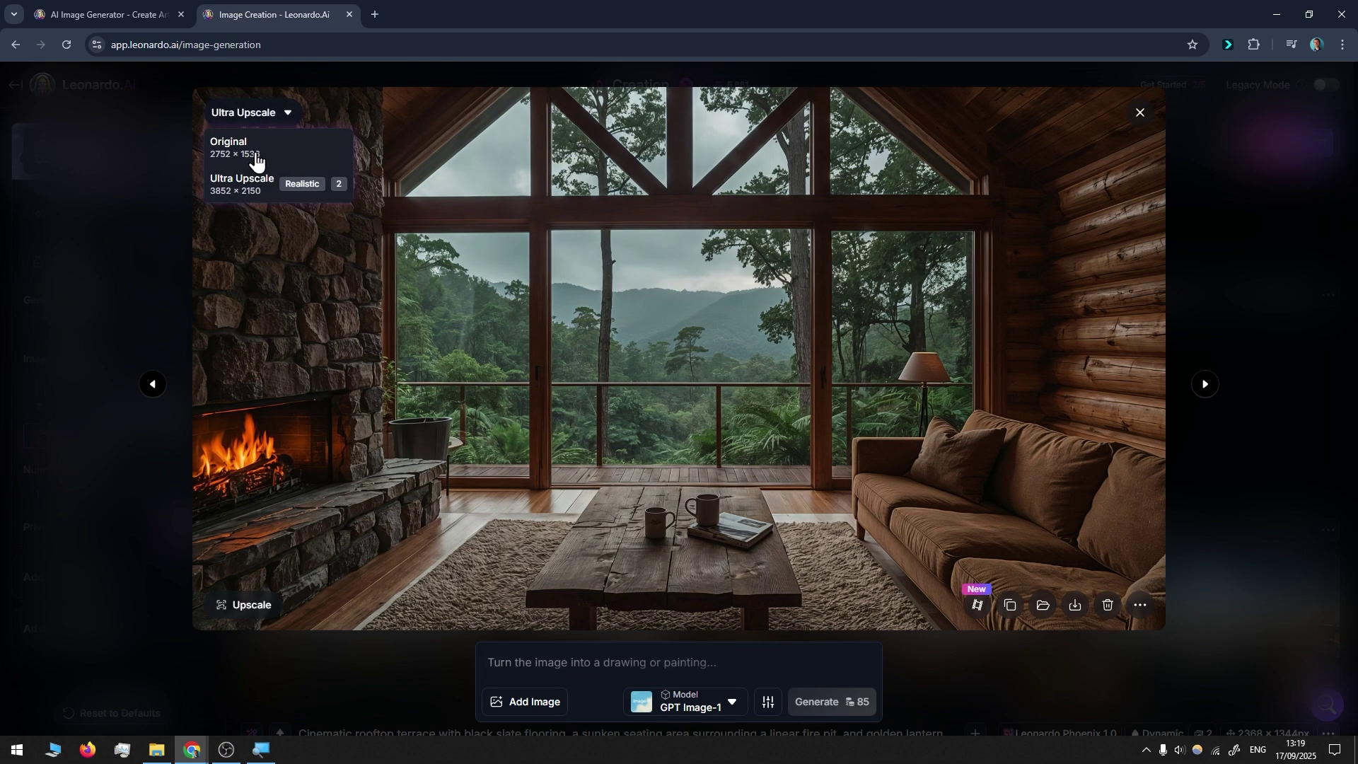
left_click(256, 161)
left_click(254, 185)
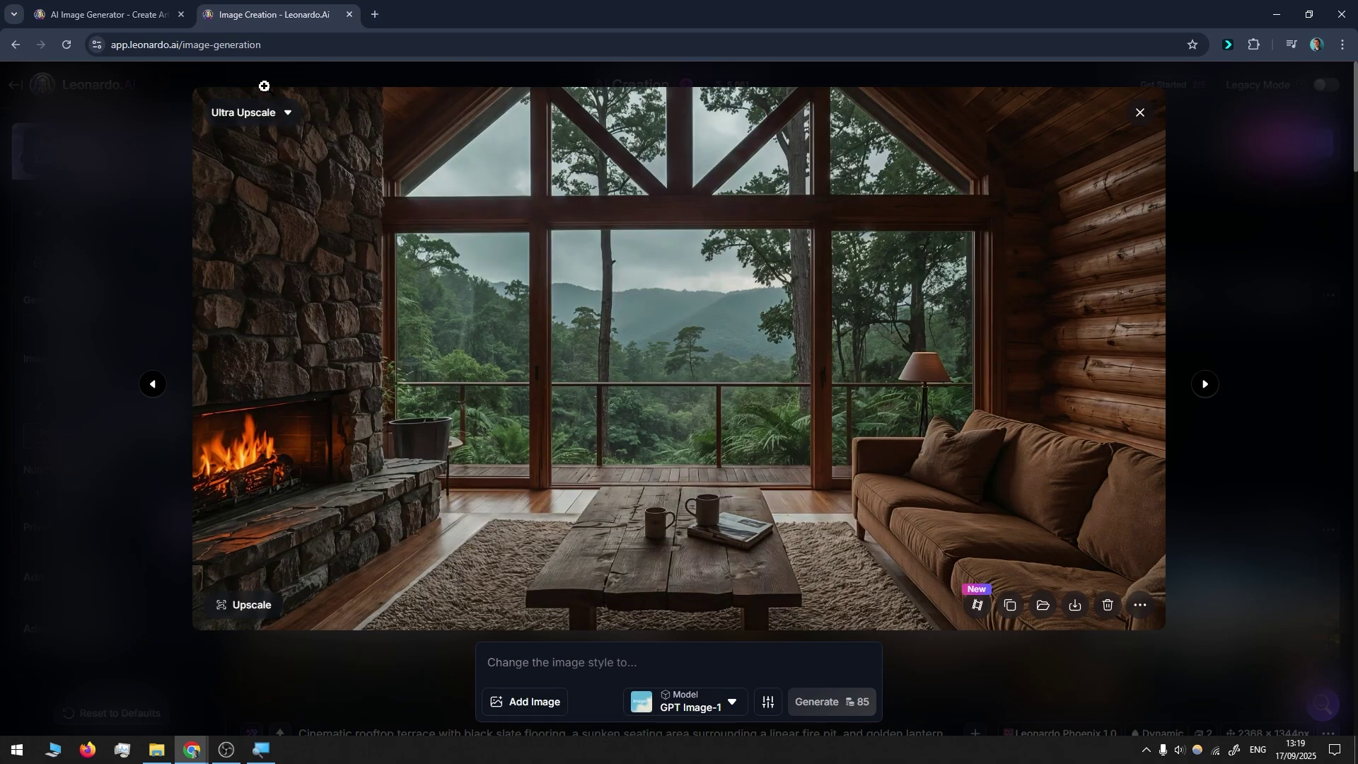
left_click(470, 430)
scroll(474, 428, "down", 5)
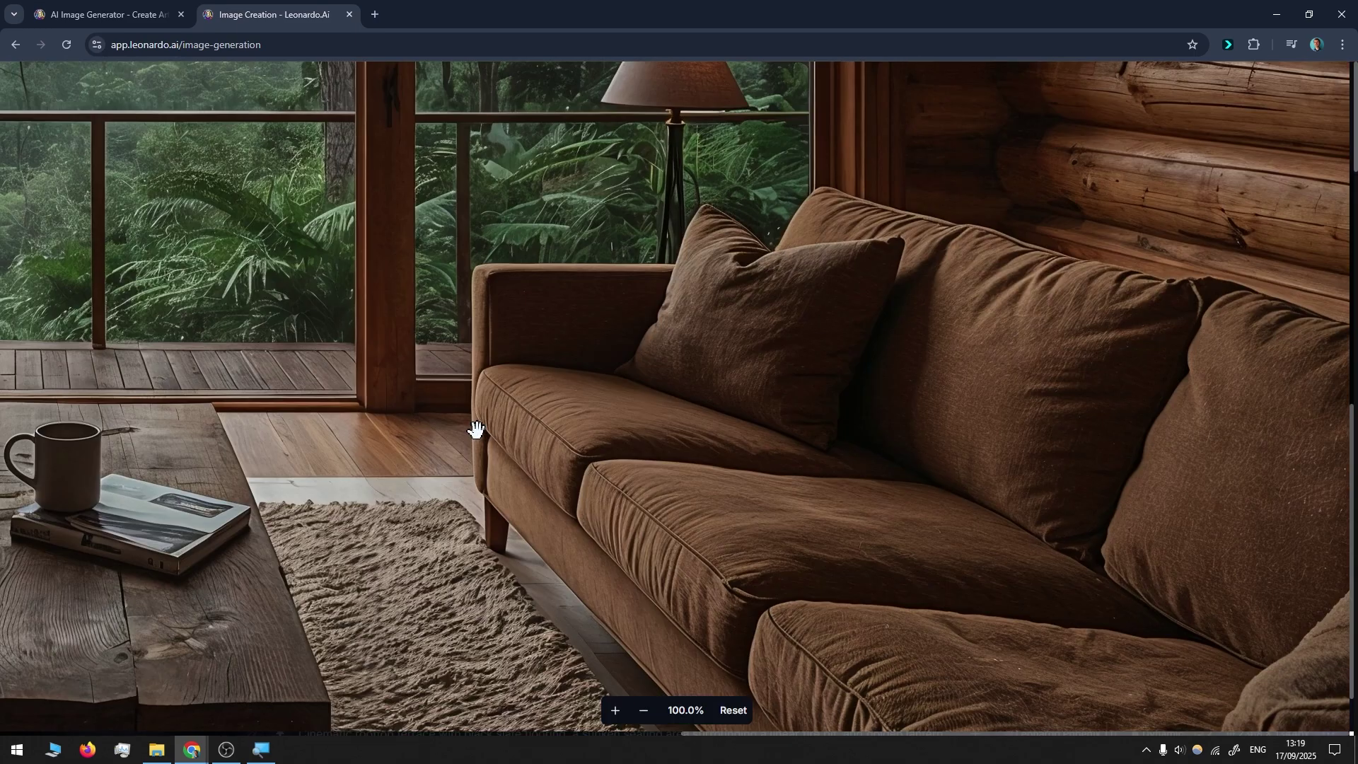
scroll(543, 410, "up", 3)
scroll(543, 410, "left", 10)
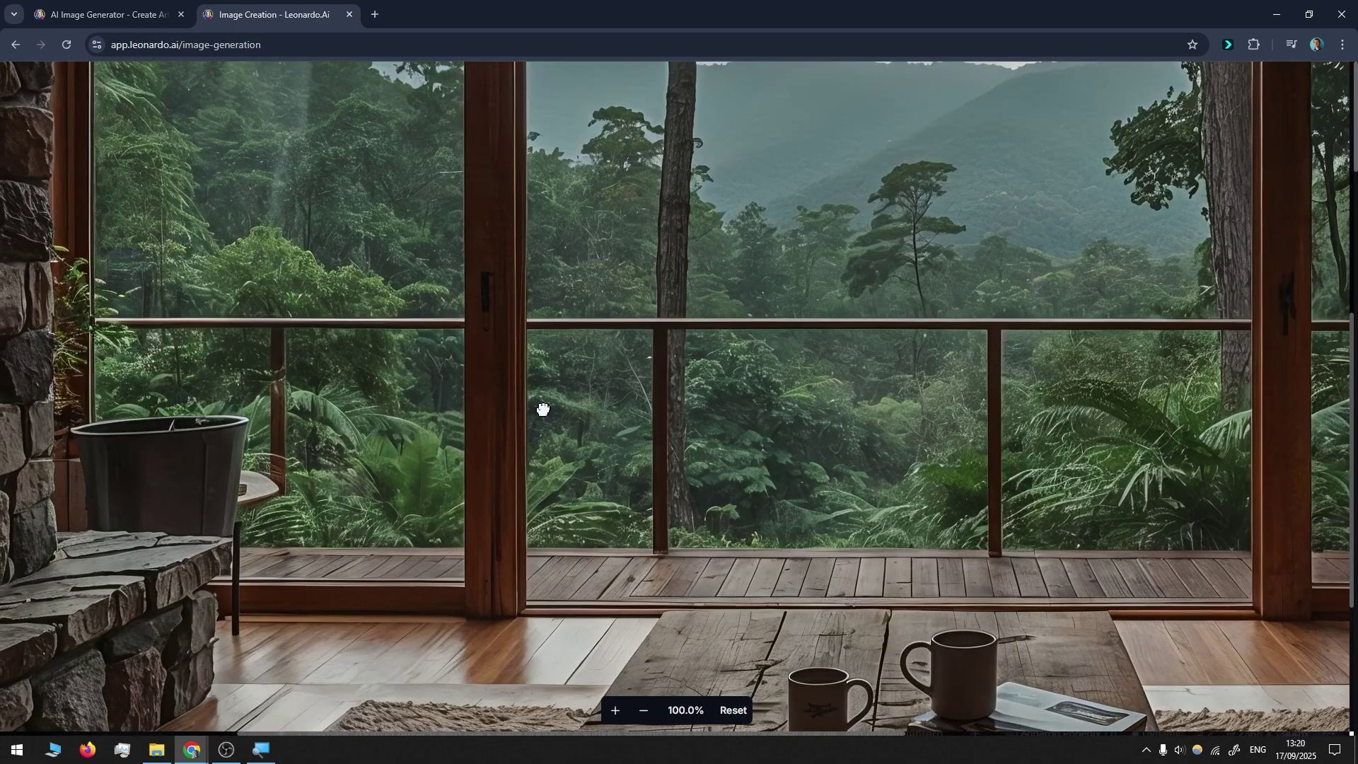
scroll(543, 410, "up", 3)
left_click(917, 205)
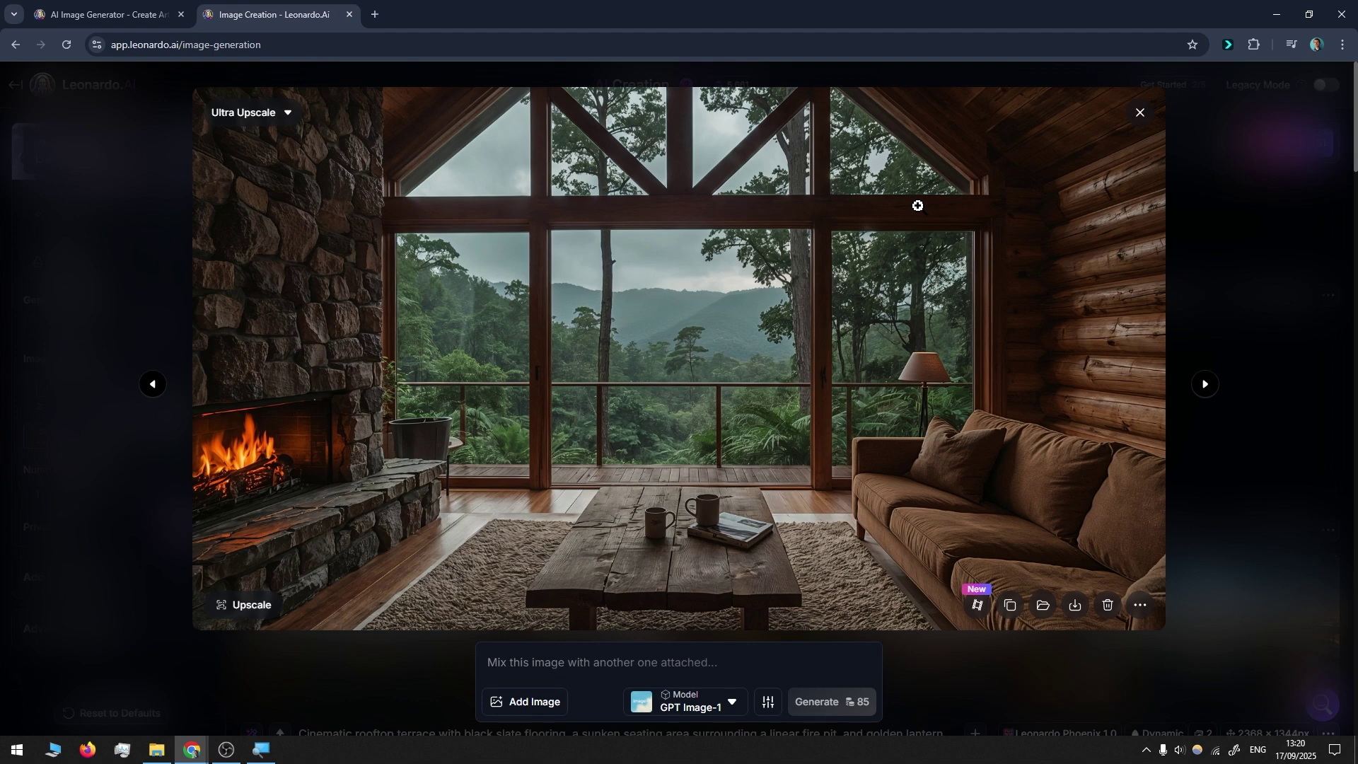